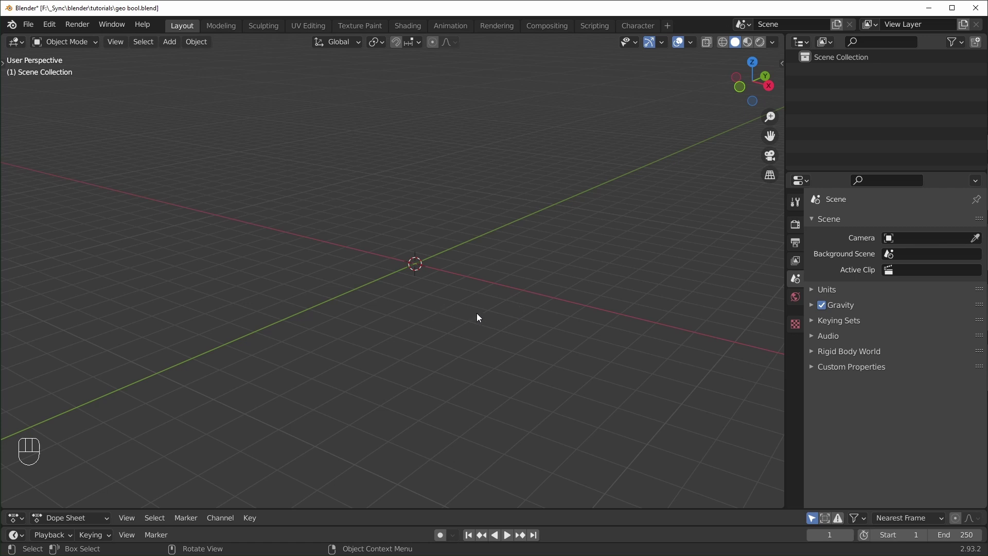
Add a cube mesh at the world origin.
middle_drag(476, 314, 496, 314)
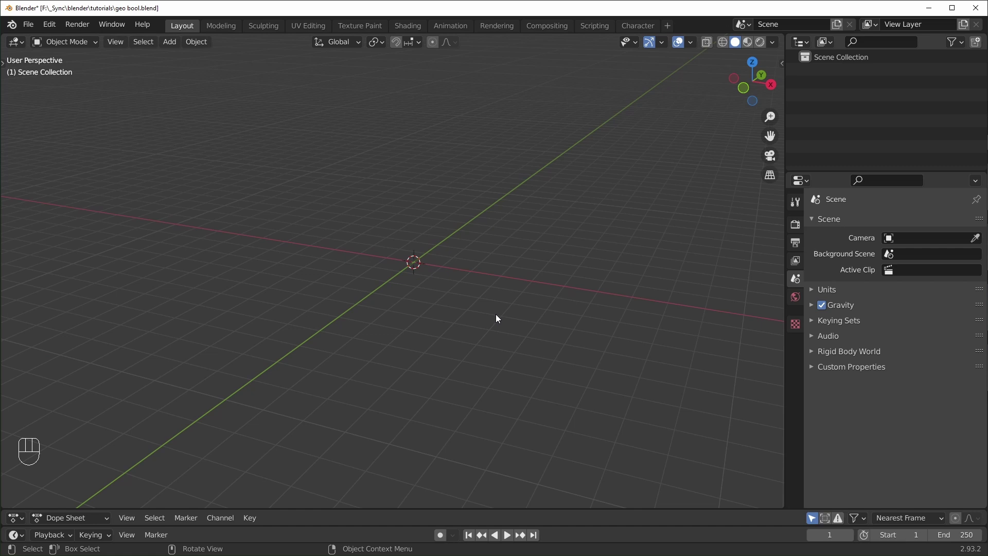
middle_drag(496, 315, 438, 275)
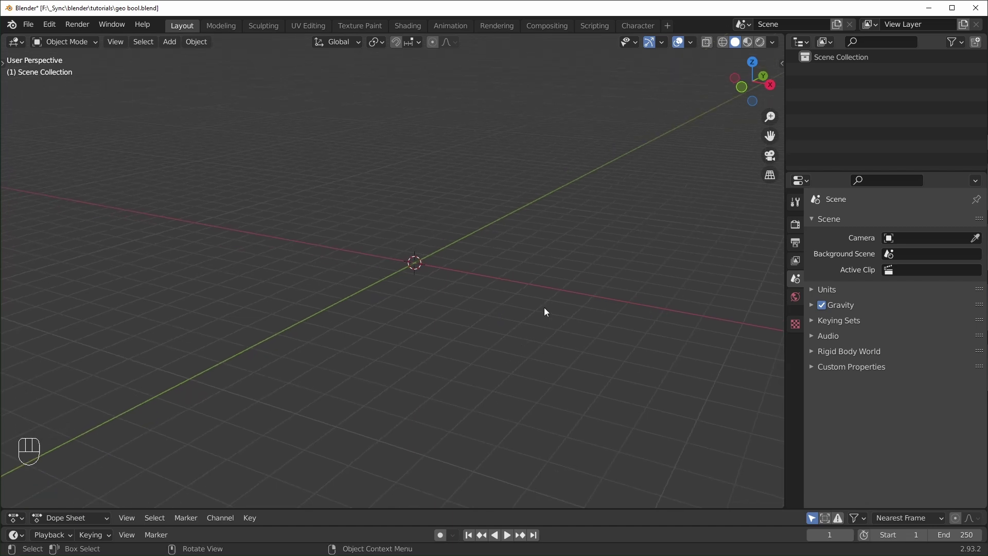
key(shift+a)
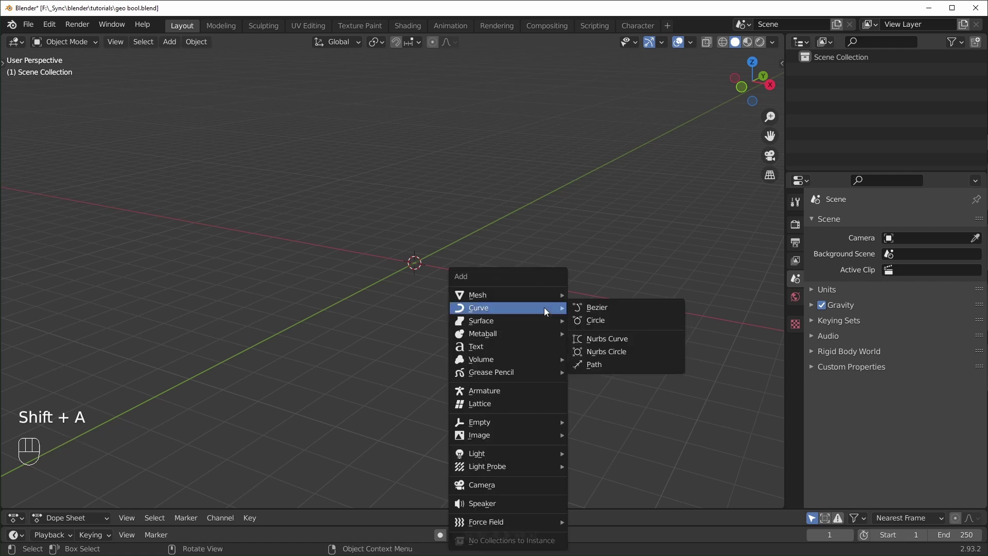
mouse_move(544, 292)
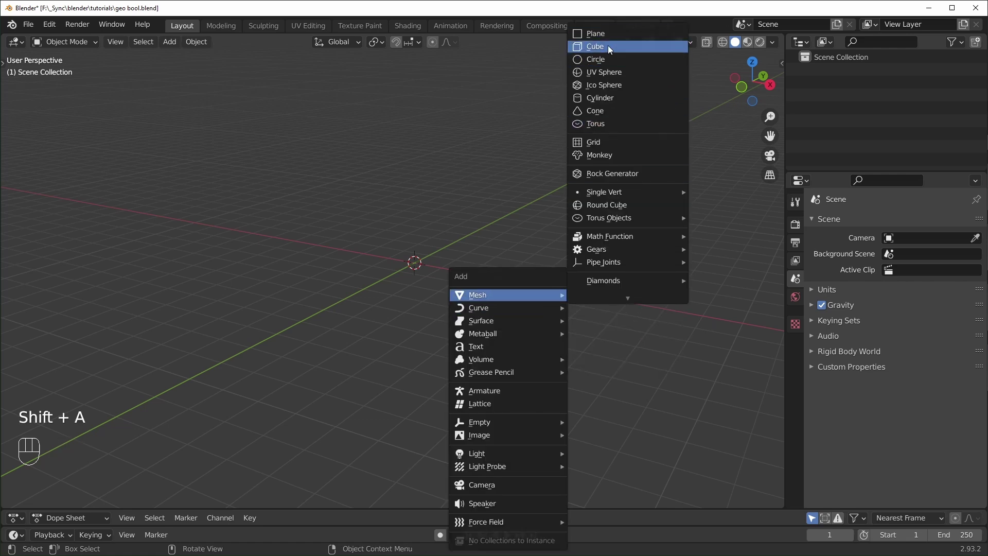
click(607, 45)
Duplicate the cube and move the copy along the X axis, clear of the original.
key(shift+d)
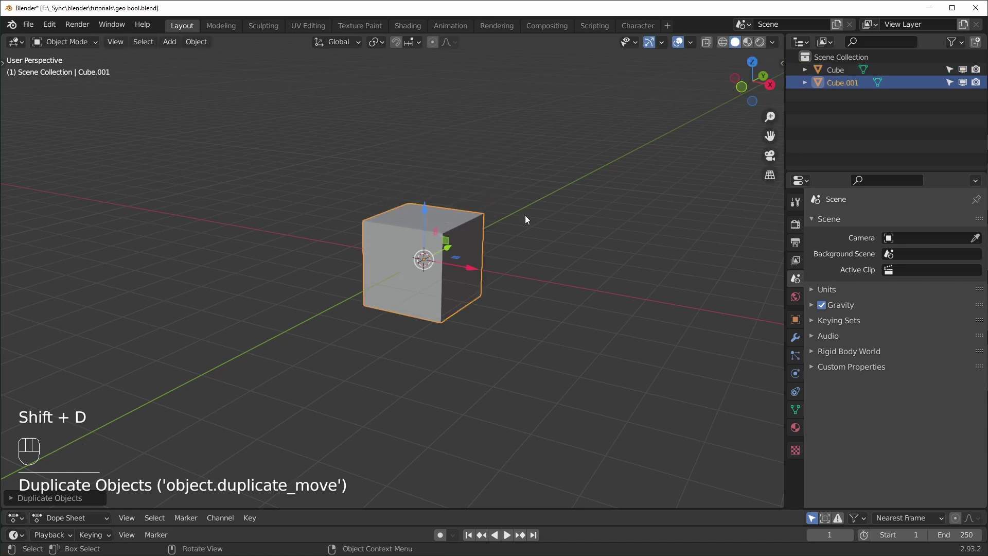
drag(471, 268, 677, 305)
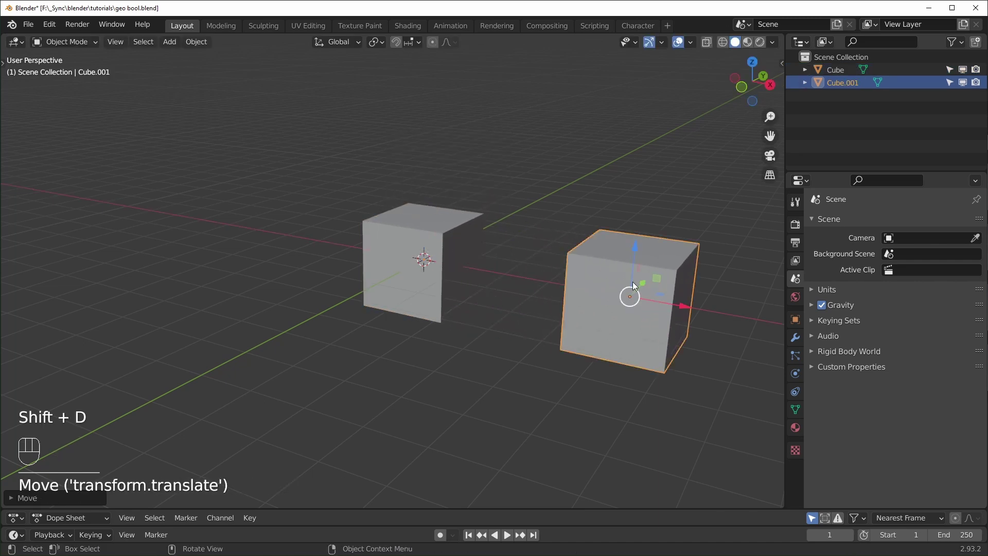
middle_drag(464, 251, 470, 252)
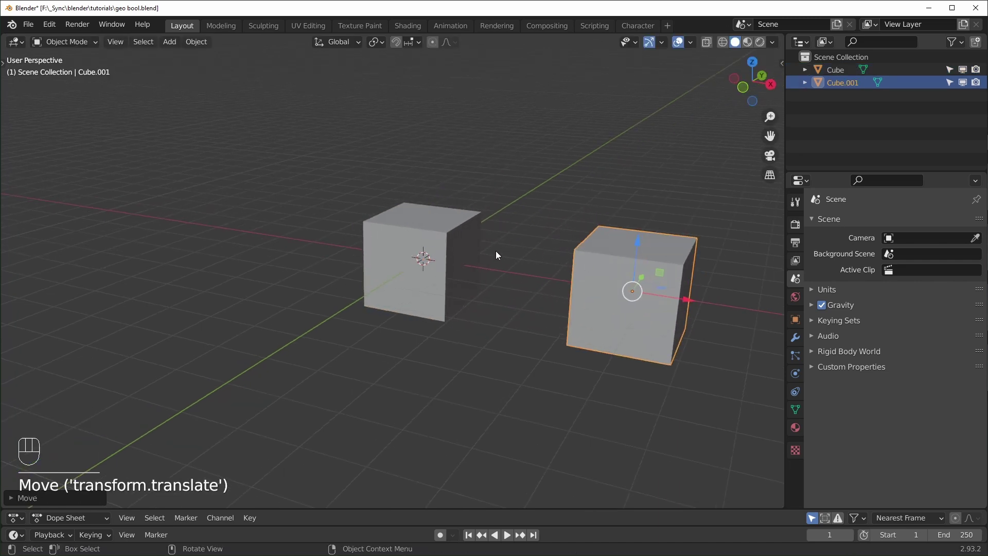
Rename the cube at the origin as geo and the duplicate cube as instanced.
click(472, 225)
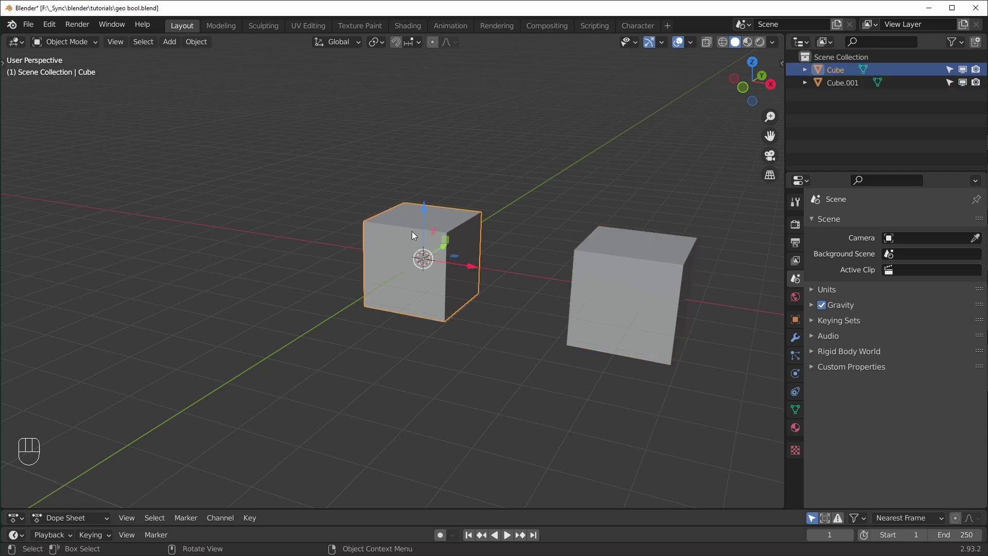
key(F2)
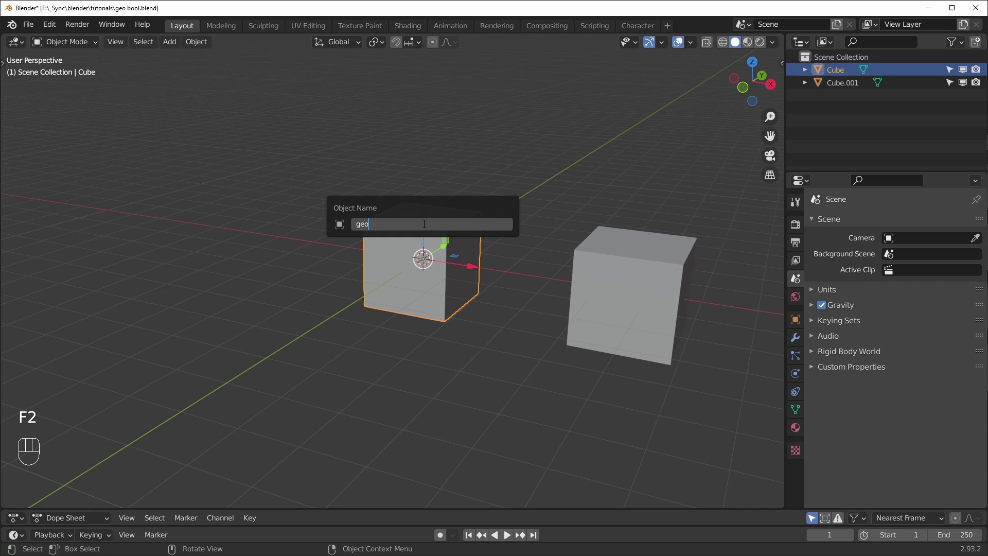
key(Return)
click(626, 304)
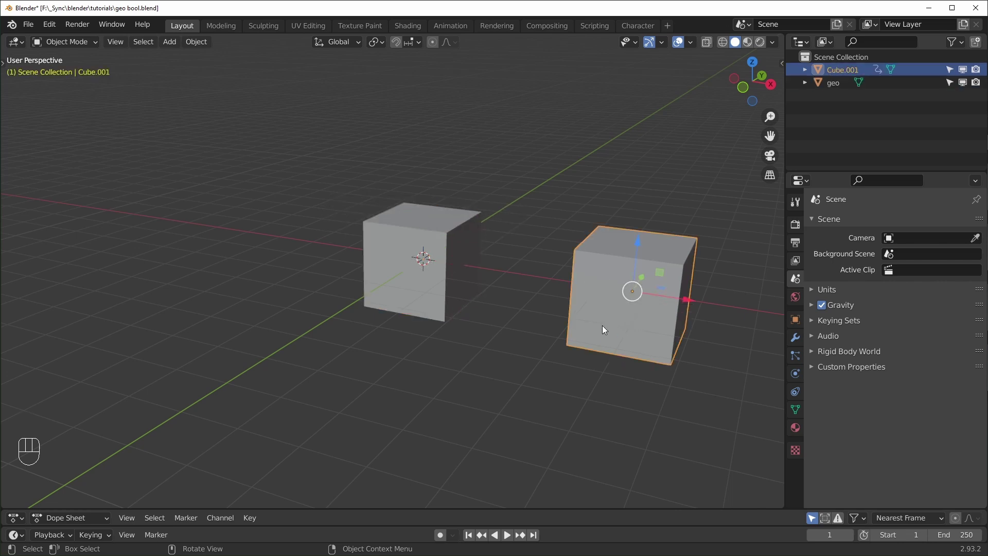
key(F2)
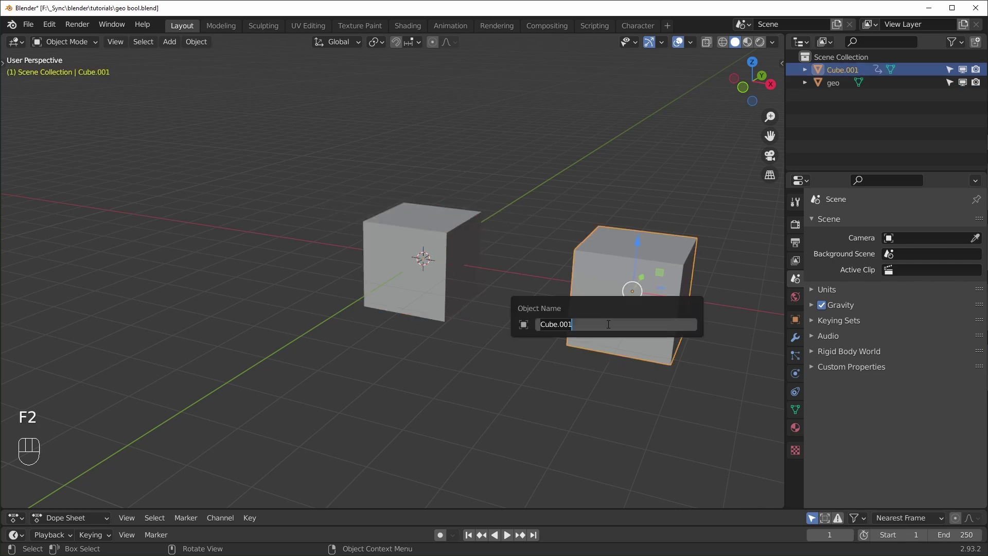
text(instanced)
key(Return)
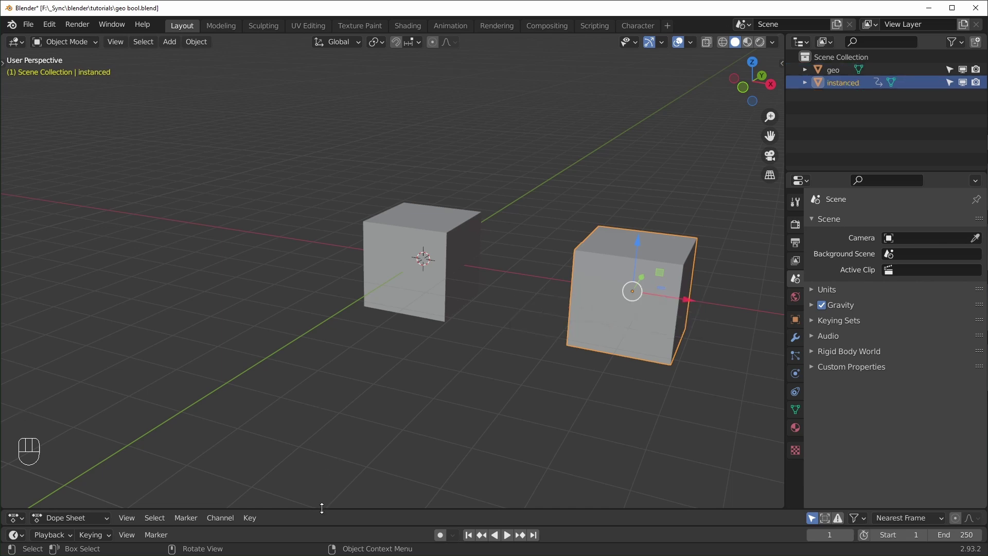
Enlarge the Dope Sheet area below the viewport and change it to the Geometry Node Editor.
drag(322, 509, 364, 366)
click(20, 376)
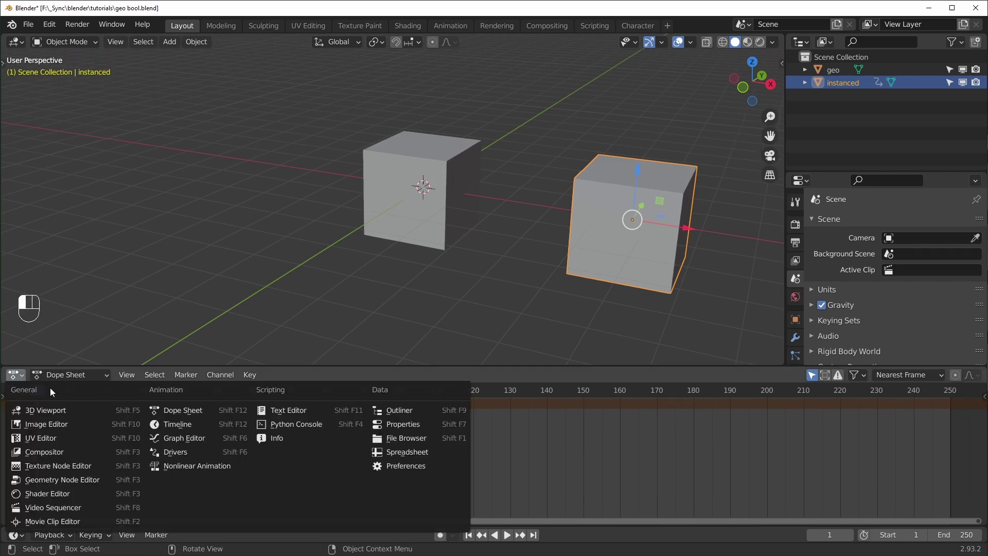
click(59, 479)
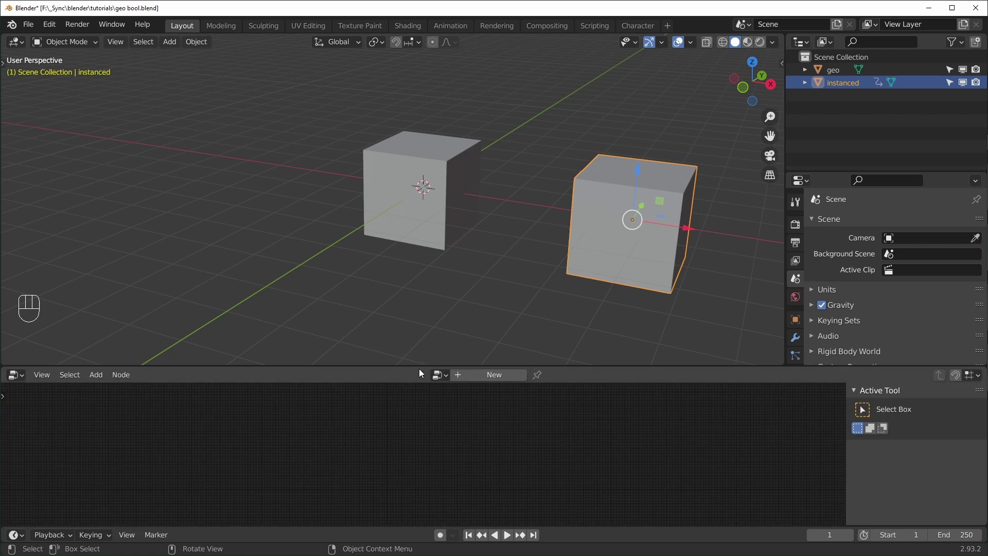
drag(419, 368, 418, 360)
Create a new geometry node tree on the geo cube.
click(402, 157)
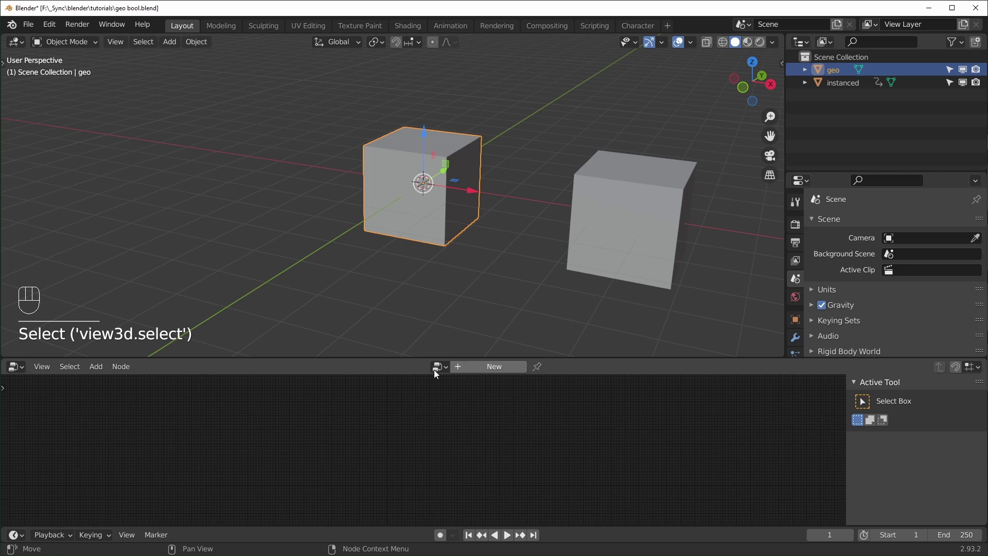
click(473, 366)
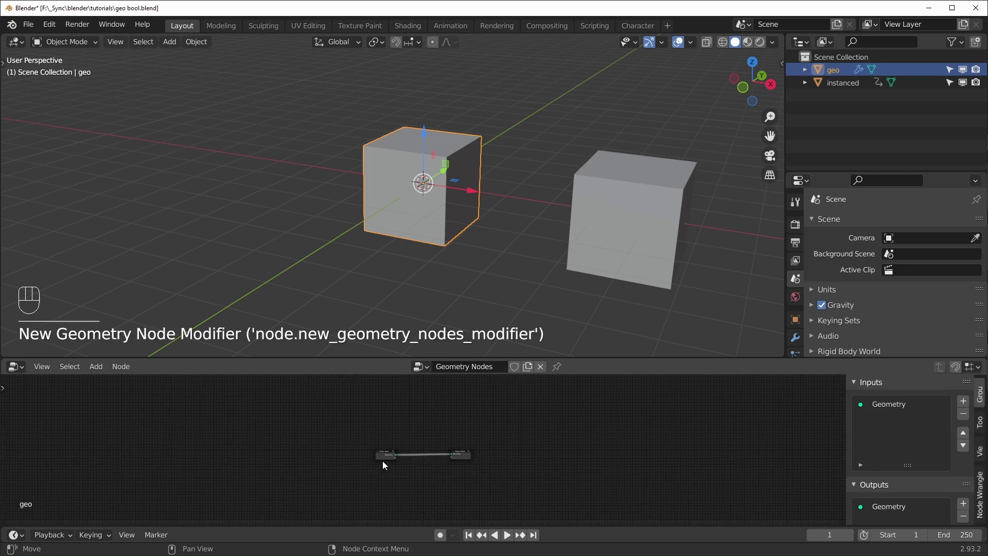
scroll(382, 462, up, 7)
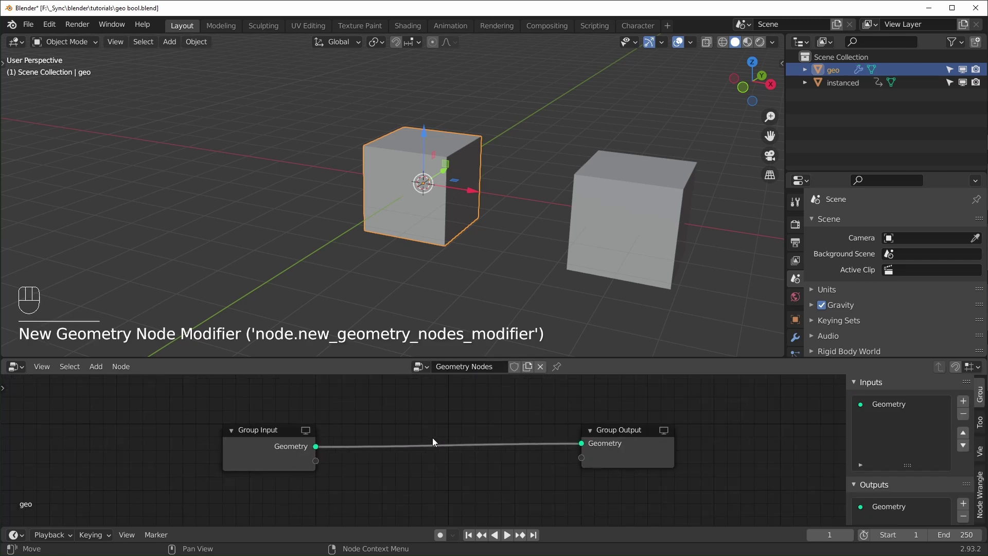
scroll(444, 447, up, 1)
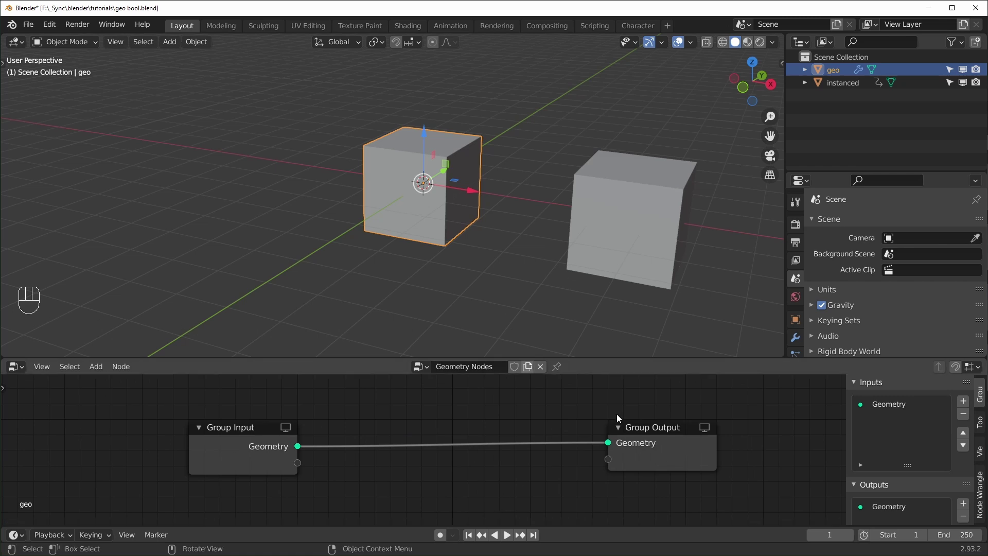
Hide the node editor's sidebar and display the geo cube's modifier properties.
key(n)
scroll(798, 289, down, 2)
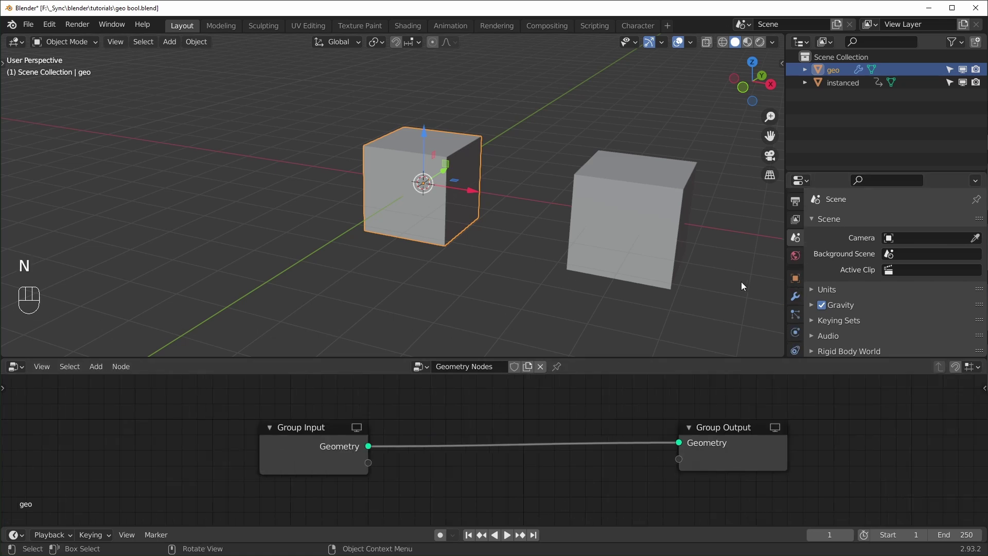
click(795, 297)
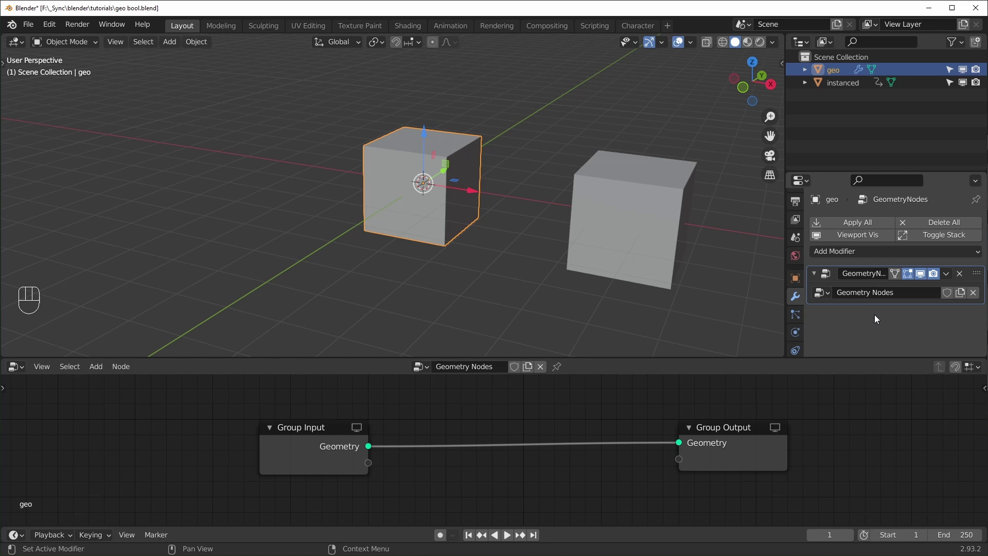
scroll(539, 208, down, 2)
Move the instanced cube farther away from geo along the X axis, and reselect the geo cube.
click(540, 208)
key(g)
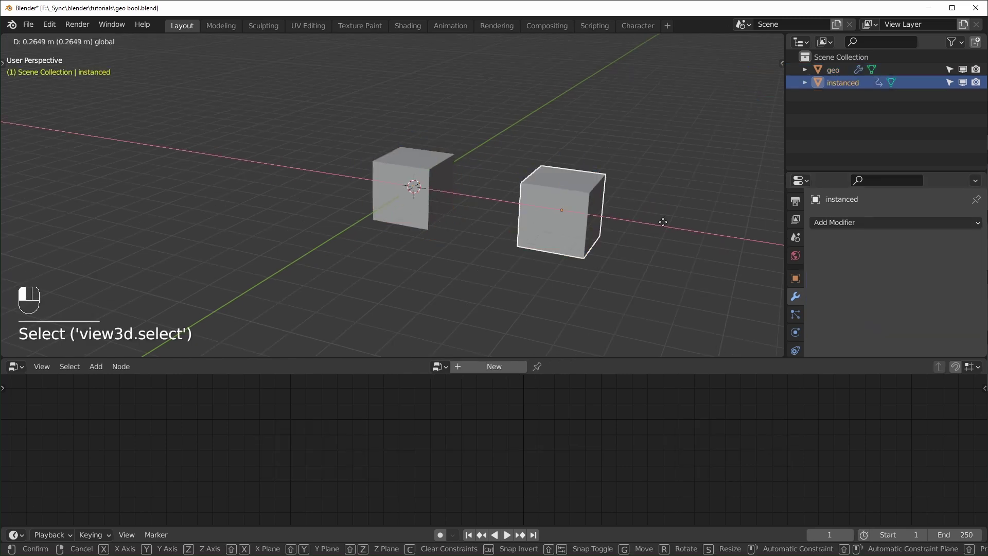
drag(663, 221, 248, 252)
click(418, 172)
scroll(426, 193, up, 2)
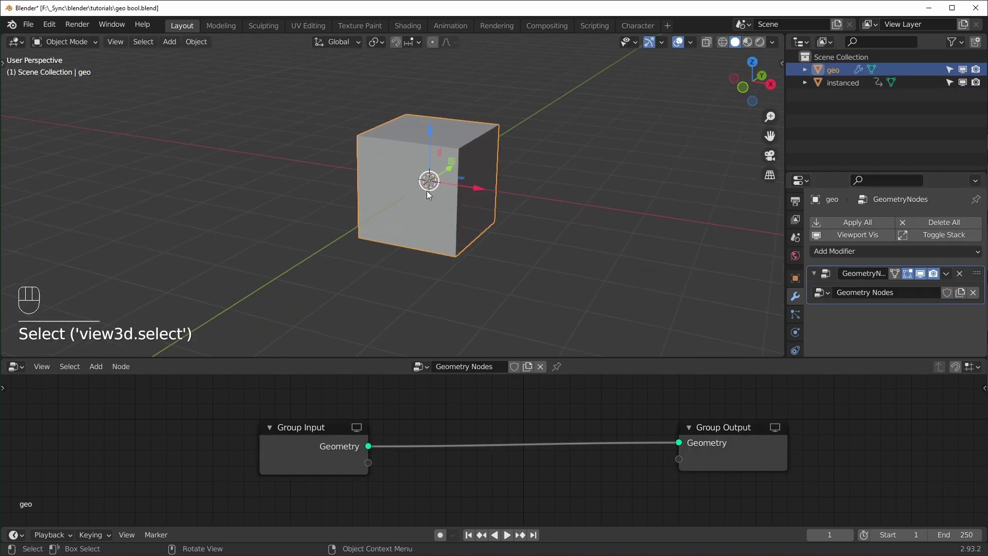
middle_drag(499, 158, 515, 200)
scroll(515, 200, down, 3)
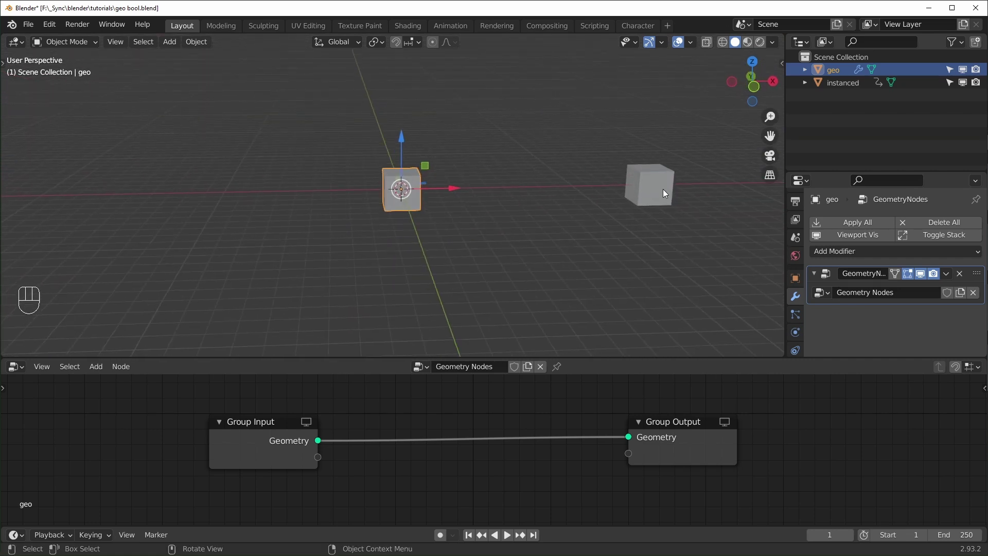
scroll(612, 207, up, 5)
middle_drag(582, 224, 540, 238)
Insert a Point Instance node into the link between Group Input and Group Output, placed slightly below them.
key(shift+a)
key(shift+a)
key(s)
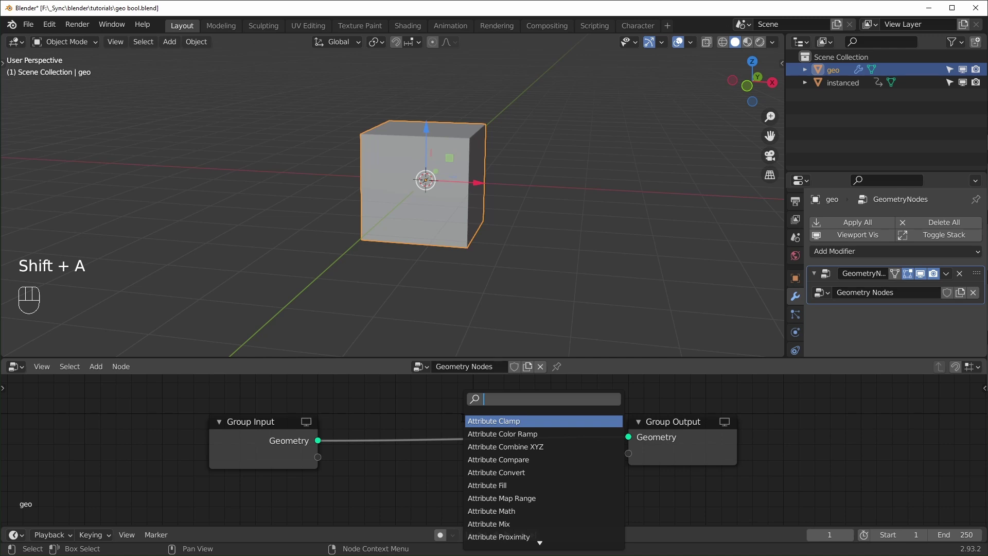
text(point)
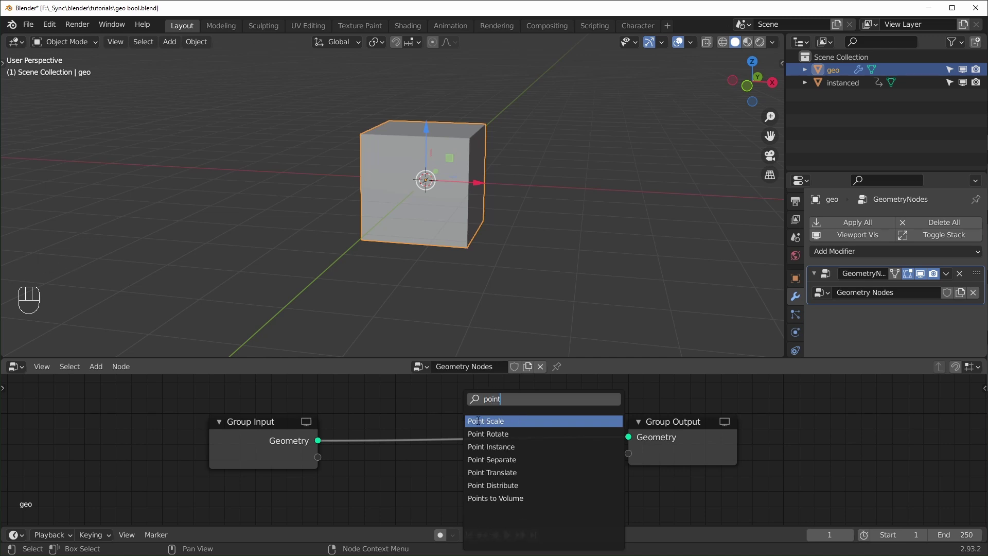
click(483, 447)
click(433, 421)
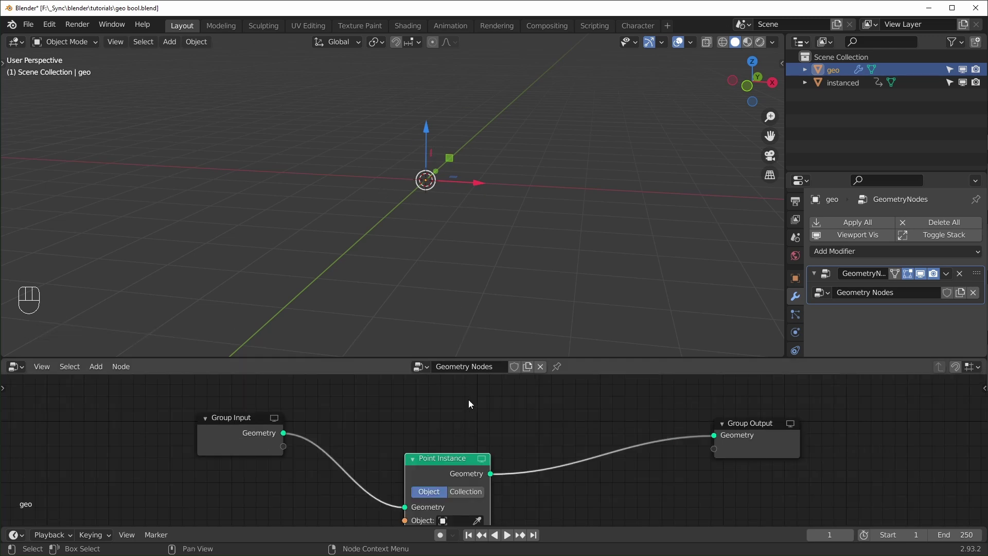
drag(472, 476, 427, 467)
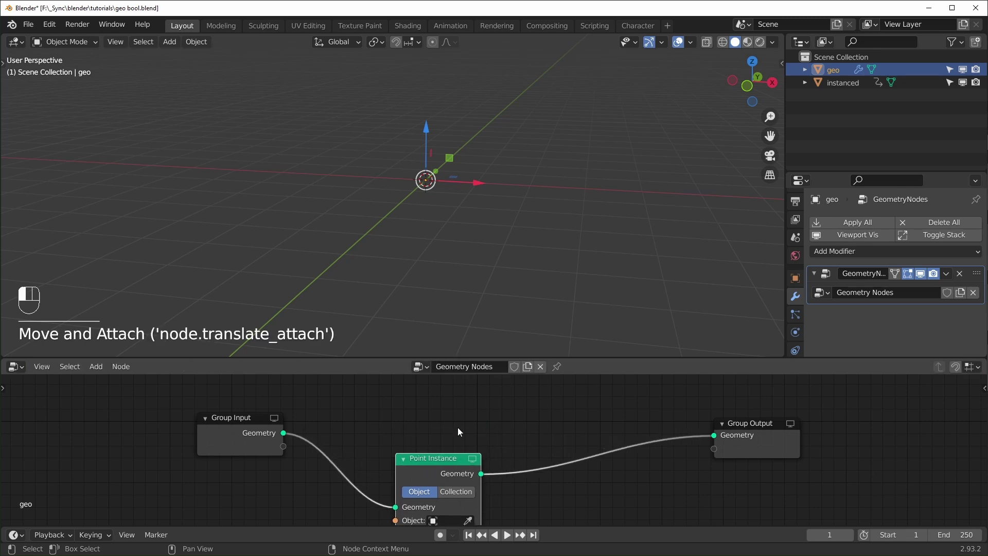
Insert a Join Geometry node between Point Instance and Group Output, and also link Group Input's geometry into it.
click(458, 427)
key(shift+a)
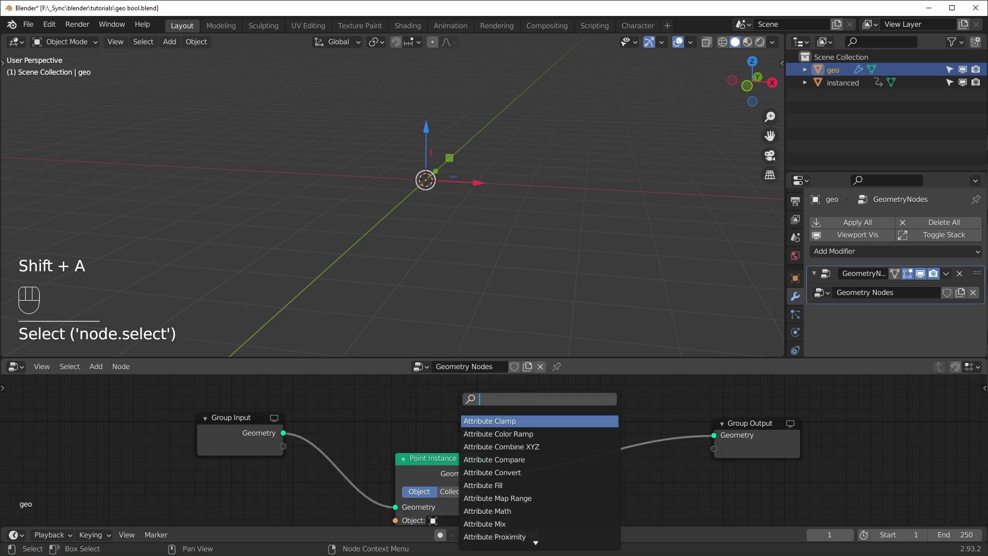
text(join)
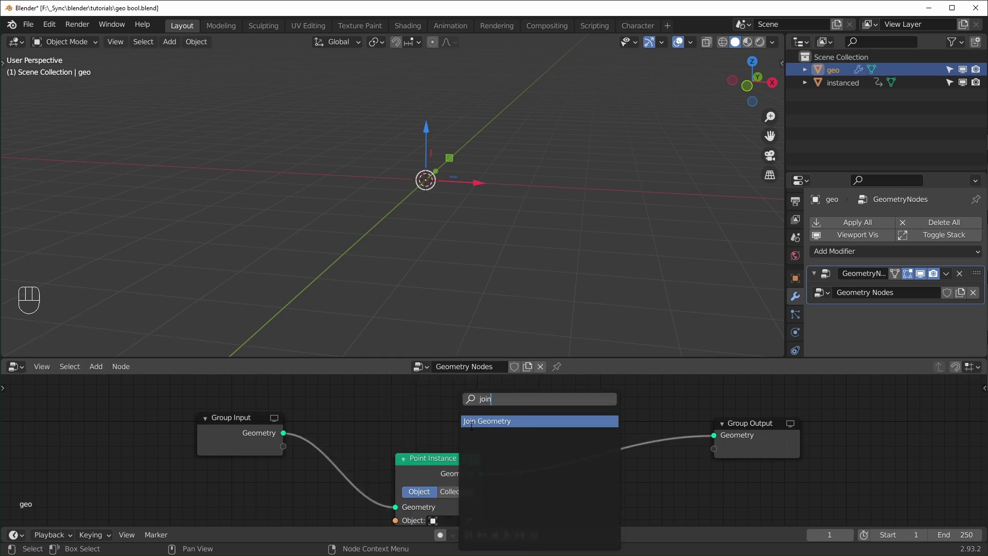
key(Return)
click(618, 406)
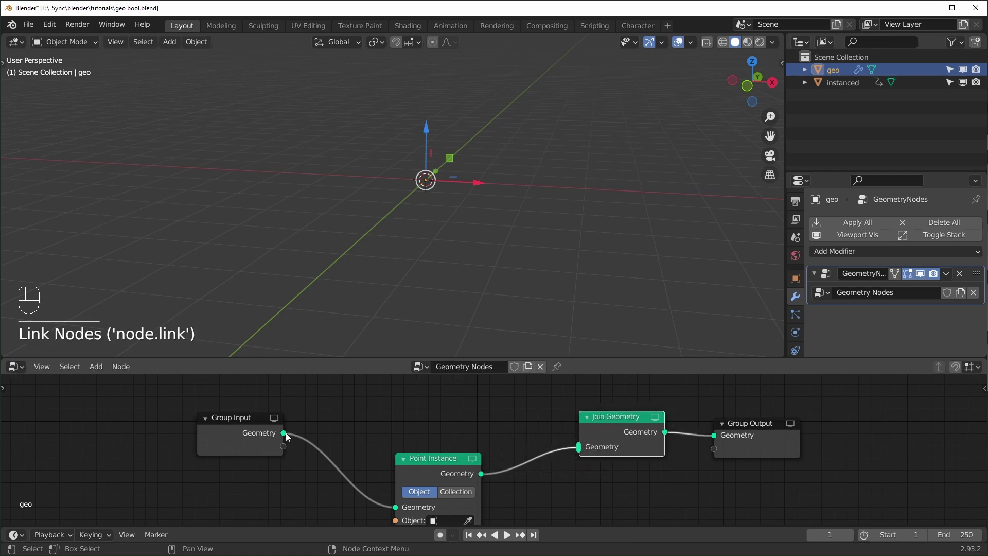
drag(286, 432, 311, 418)
drag(385, 395, 579, 446)
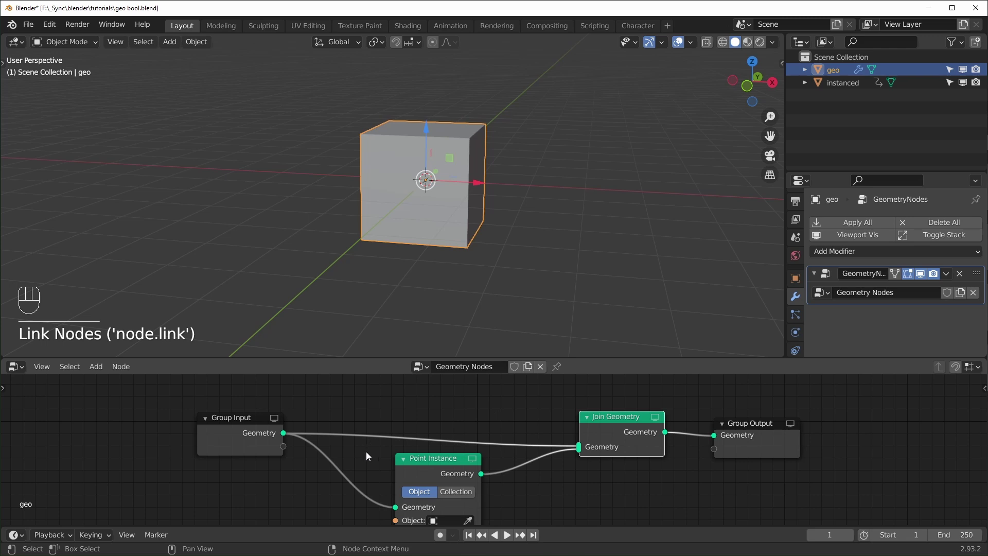
Add a reroute point on the link from Group Input to Join Geometry and place it above the Point Instance node.
mouse_move(354, 452)
shift+right_down()
mouse_move(373, 395)
mouse_move(381, 437)
shift+right_up()
key(g)
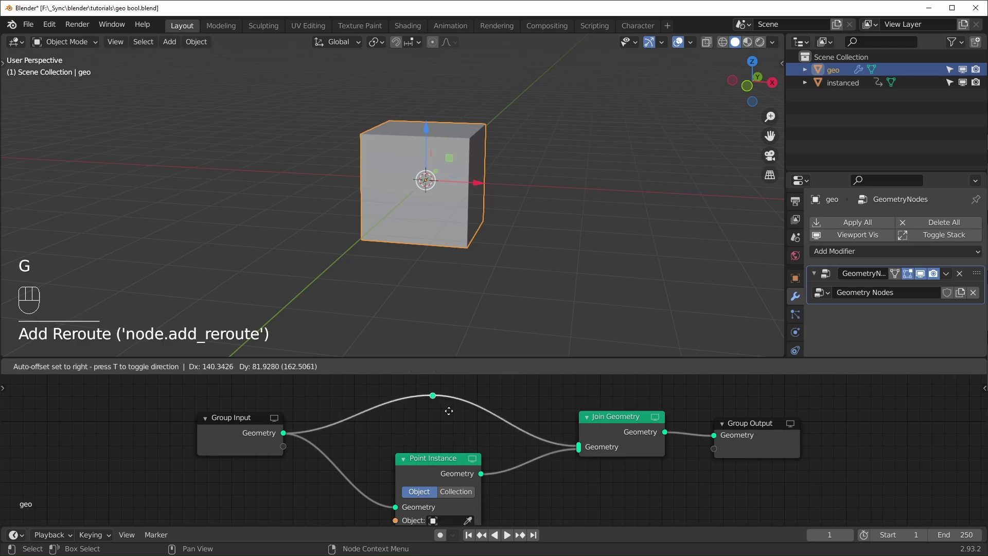
click(450, 409)
Set the Point Instance node's object to instanced and switch the viewport to wireframe shading.
middle_drag(592, 465, 639, 421)
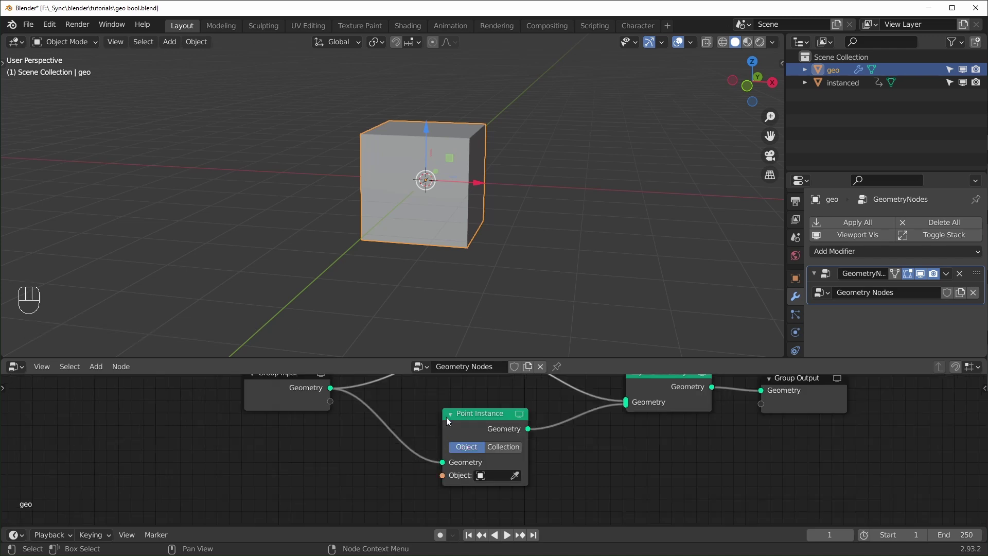
click(501, 474)
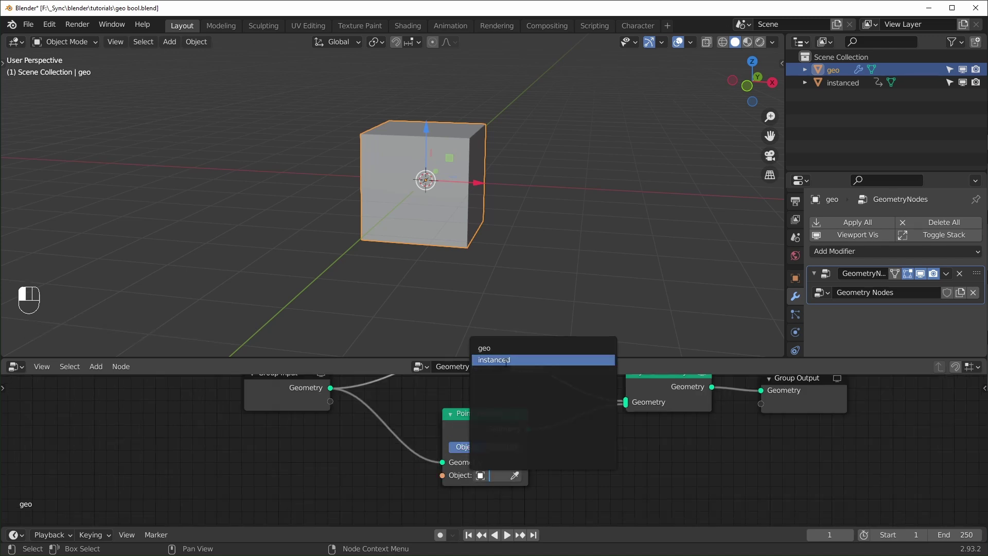
click(506, 361)
key(shift+z)
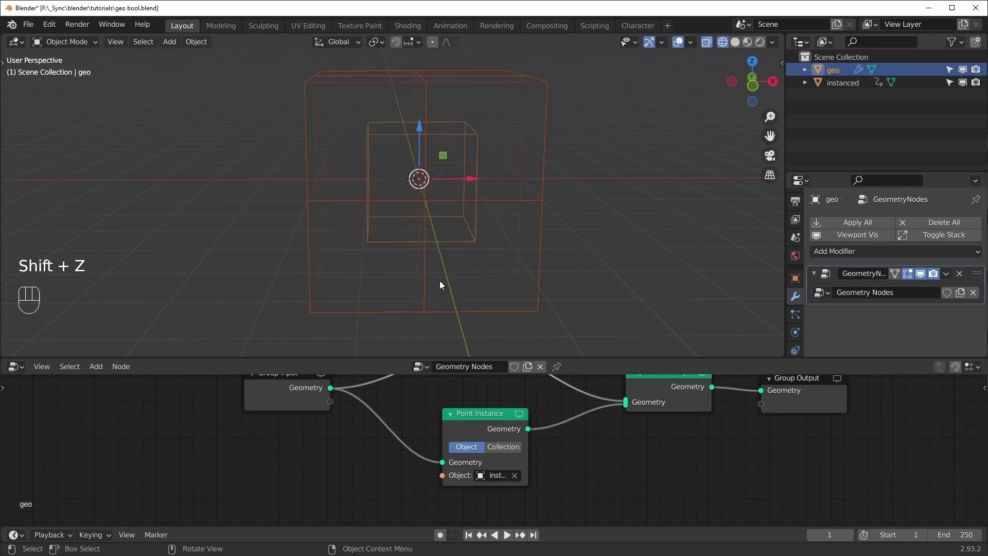
Examine the overlap between the original cube and its instances in wireframe from several angles.
middle_drag(440, 280, 366, 160)
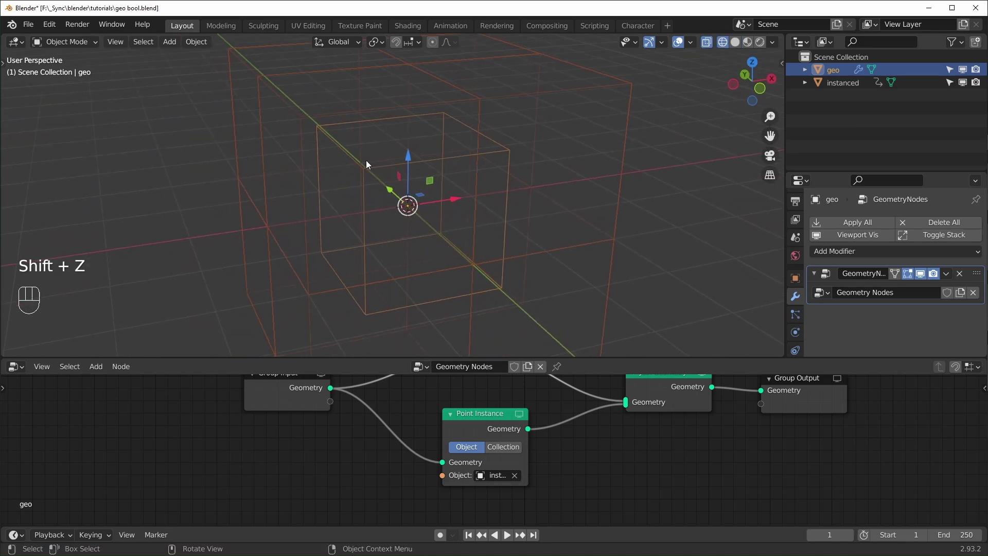
middle_drag(410, 183, 378, 168)
scroll(468, 180, down, 6)
middle_drag(471, 185, 585, 141)
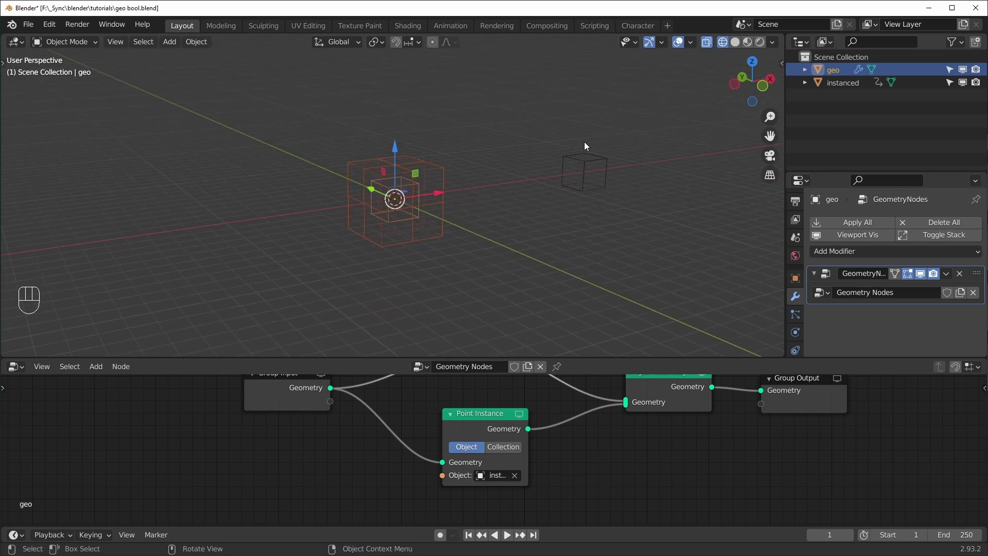
scroll(433, 196, up, 7)
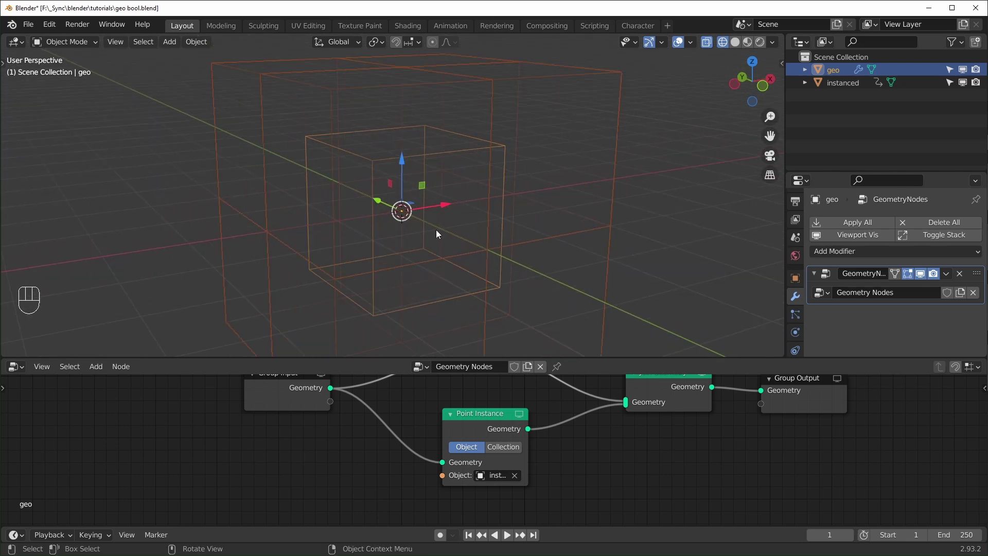
key(shift+z)
Move Group Input aside and insert a Point Scale node between it and Point Instance.
scroll(313, 441, down, 2)
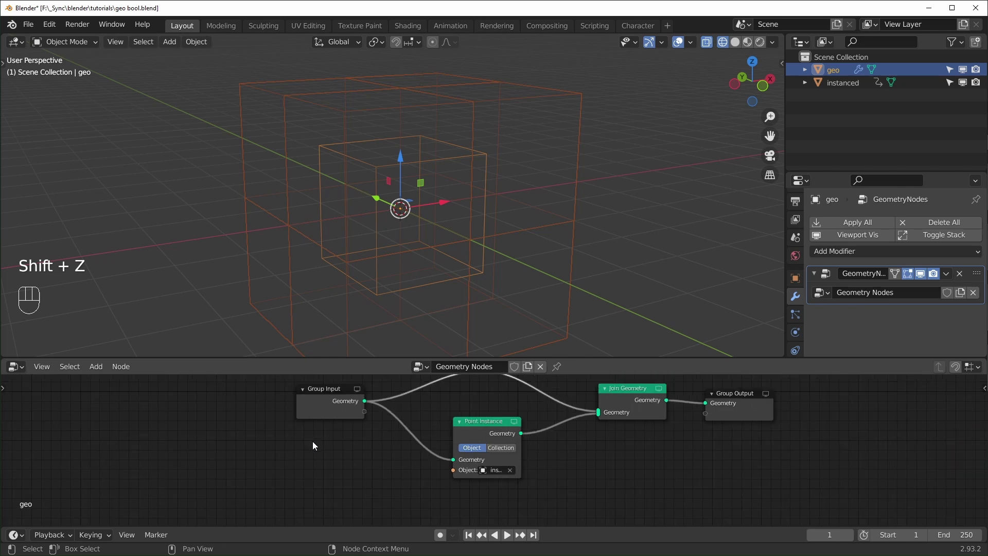
drag(348, 399, 292, 390)
click(329, 462)
key(shift+a)
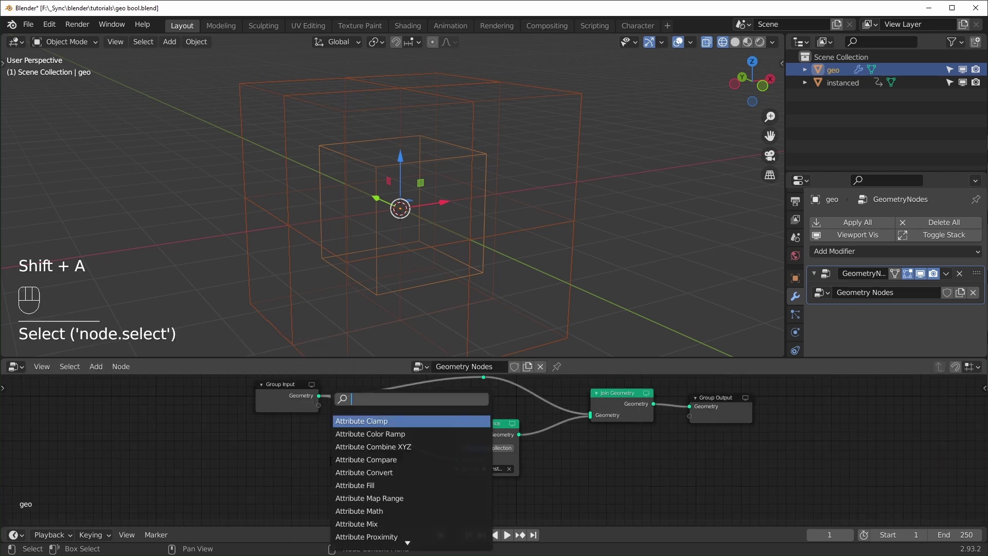
text(point)
key(Return)
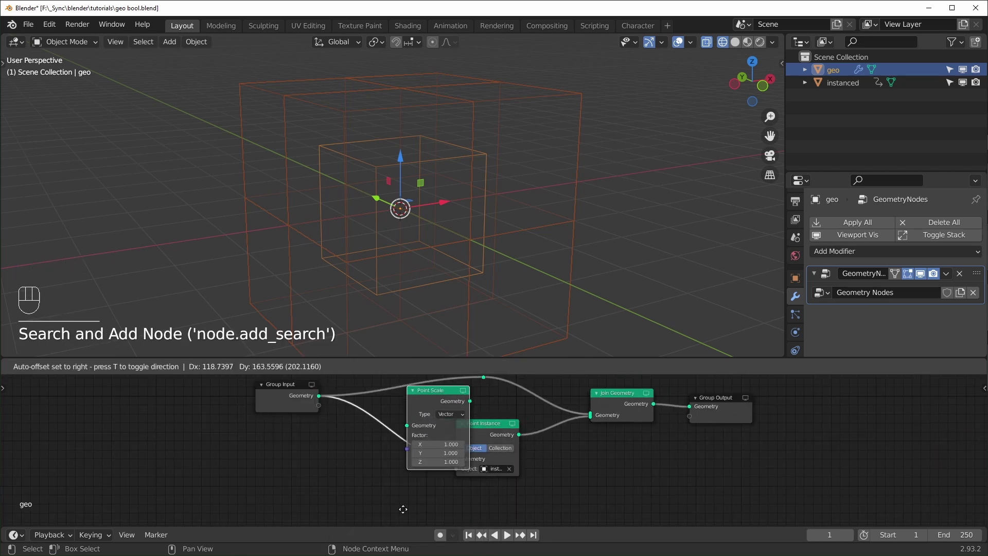
click(446, 439)
Set the Point Scale node's type to Float and its factor to 0.310.
scroll(446, 439, up, 1)
middle_drag(422, 470, 443, 428)
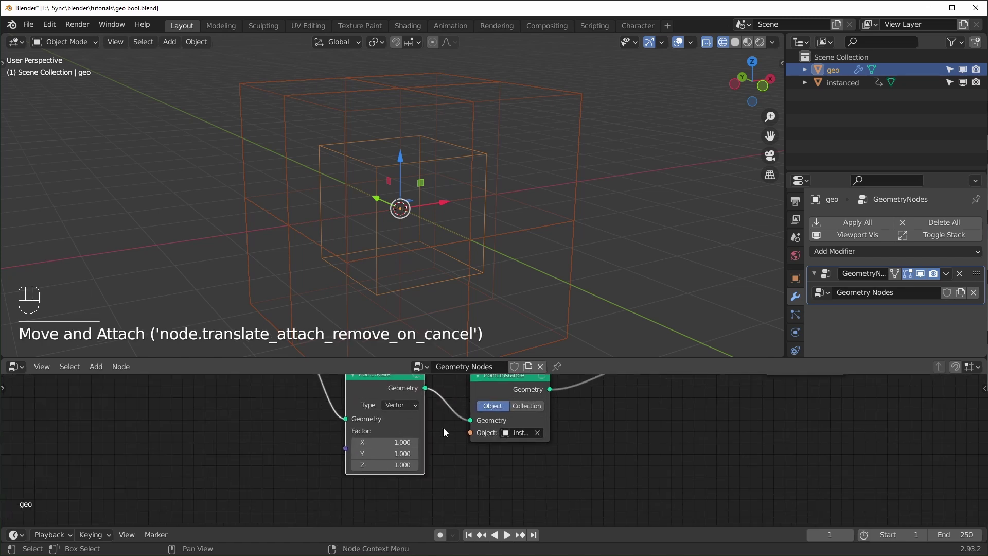
click(406, 410)
click(410, 428)
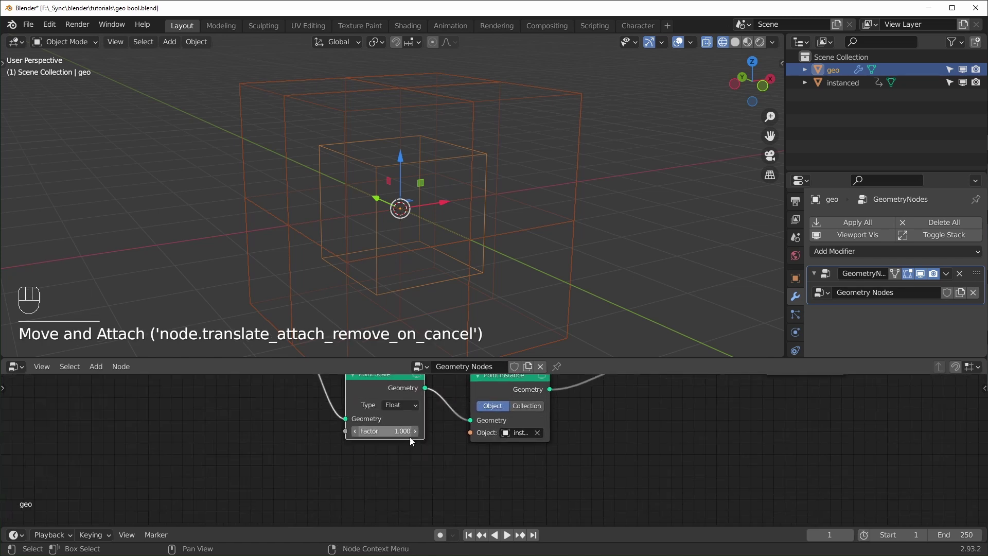
scroll(406, 451, up, 1)
shift+middle_drag(406, 451, 463, 508)
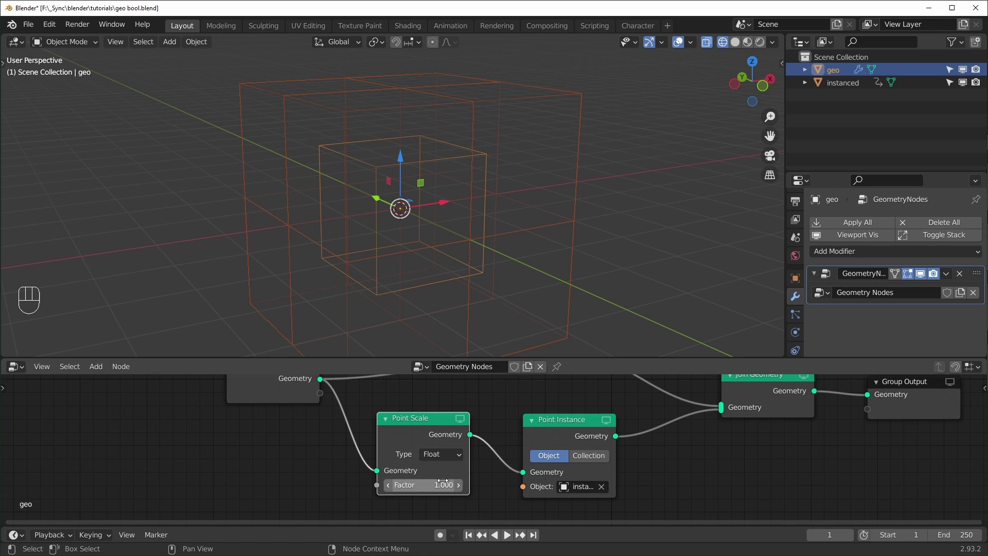
shift+drag(423, 485, 388, 485)
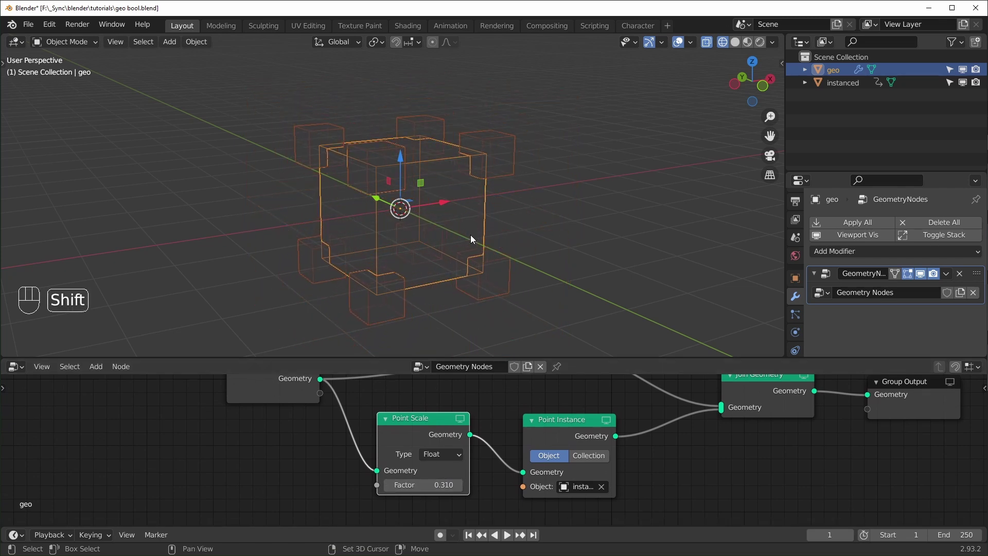
Switch the viewport to solid shading and set the Point Scale factor to 0.450.
key(shift+z)
middle_drag(360, 153, 444, 152)
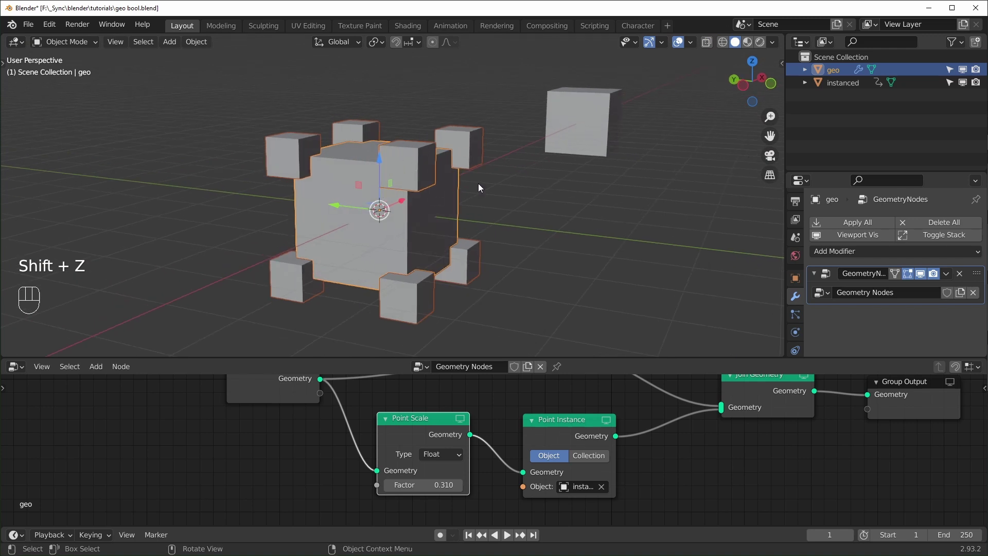
middle_drag(478, 187, 726, 106)
middle_drag(527, 236, 515, 237)
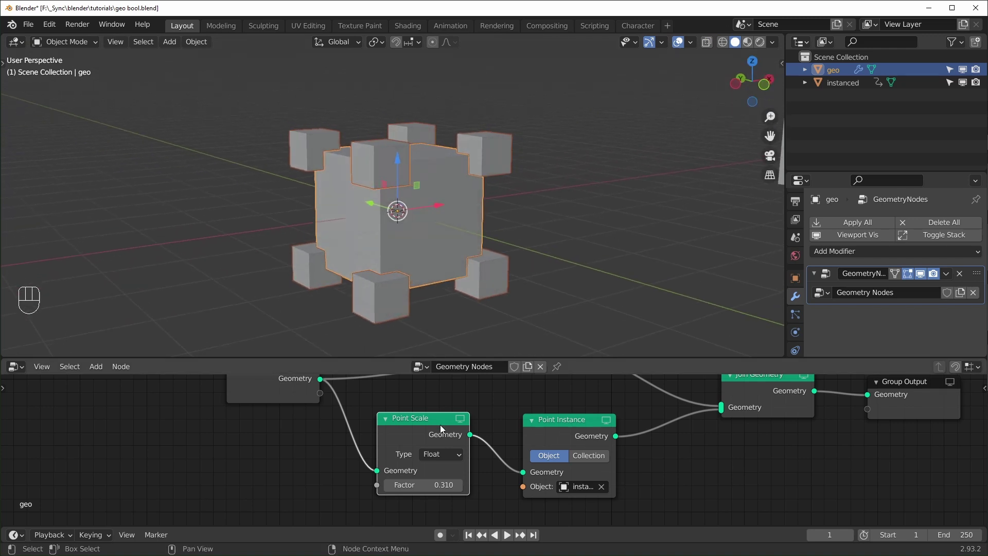
drag(428, 485, 442, 485)
Move Group Input further away and insert a Point Distribute node between it and Point Scale.
scroll(344, 455, down, 5)
scroll(349, 460, up, 1)
middle_drag(348, 448, 347, 469)
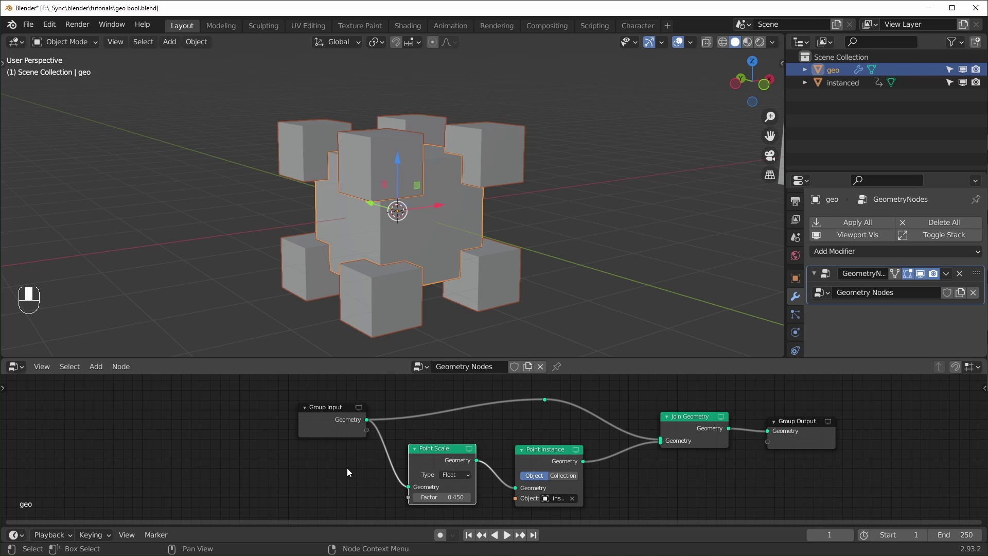
drag(319, 409, 237, 395)
click(274, 460)
key(shift+a)
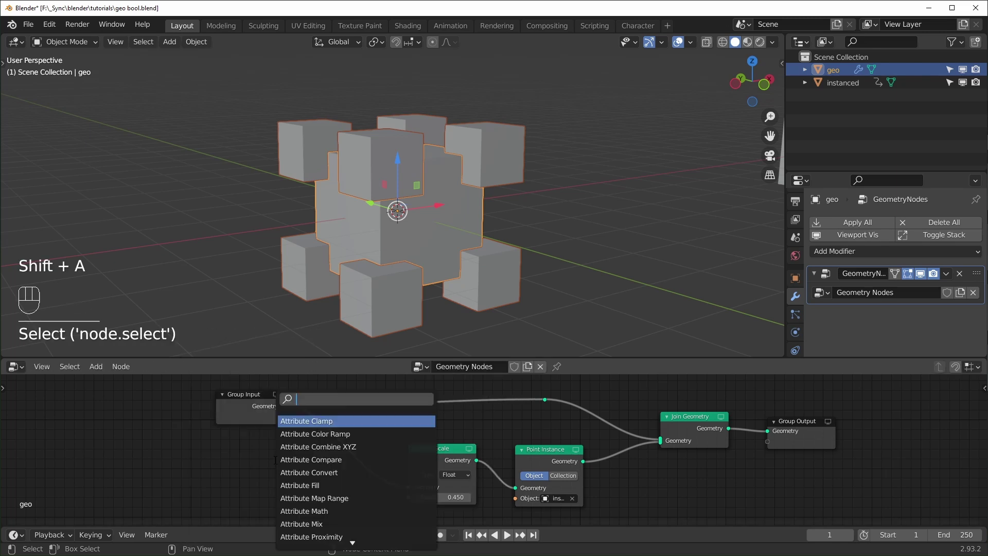
text(point)
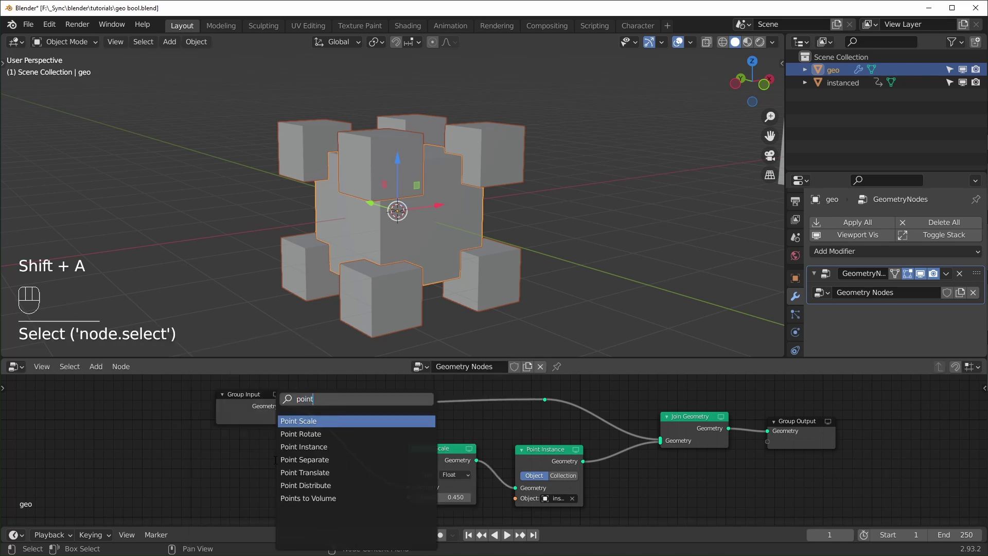
click(311, 486)
click(331, 429)
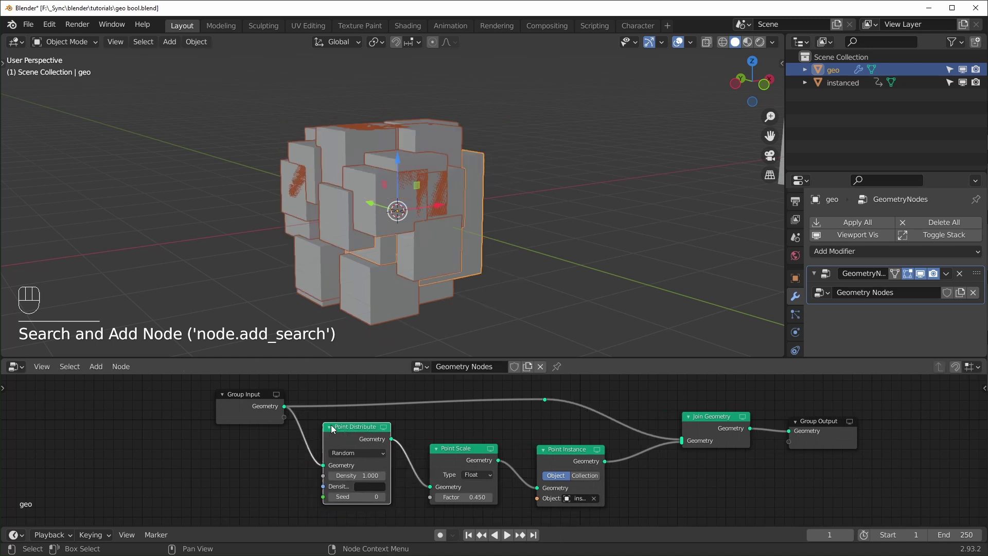
Set the Point Distribute node's density to 0.200 and try adjusting its seed.
scroll(465, 446, up, 1)
middle_drag(431, 196, 401, 330)
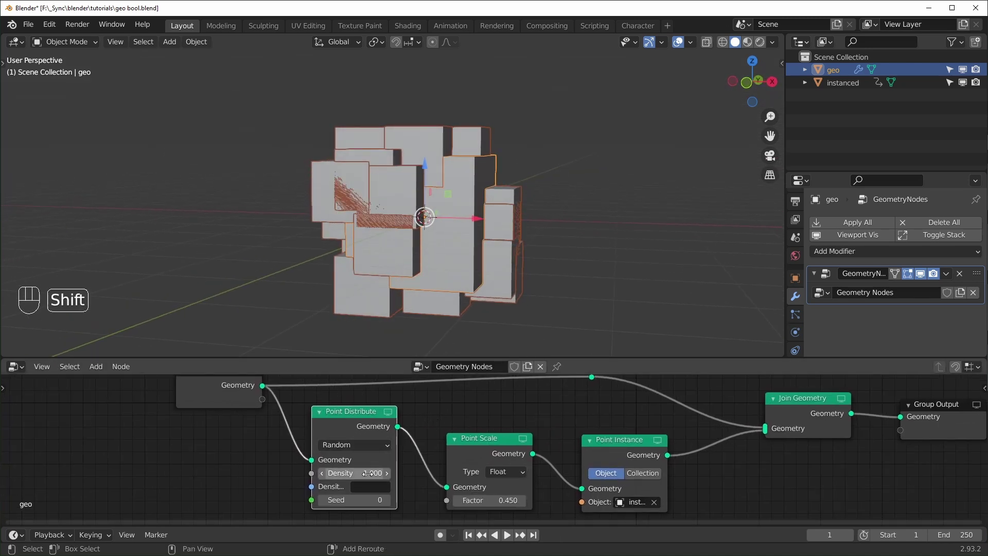
shift+drag(370, 473, 370, 473)
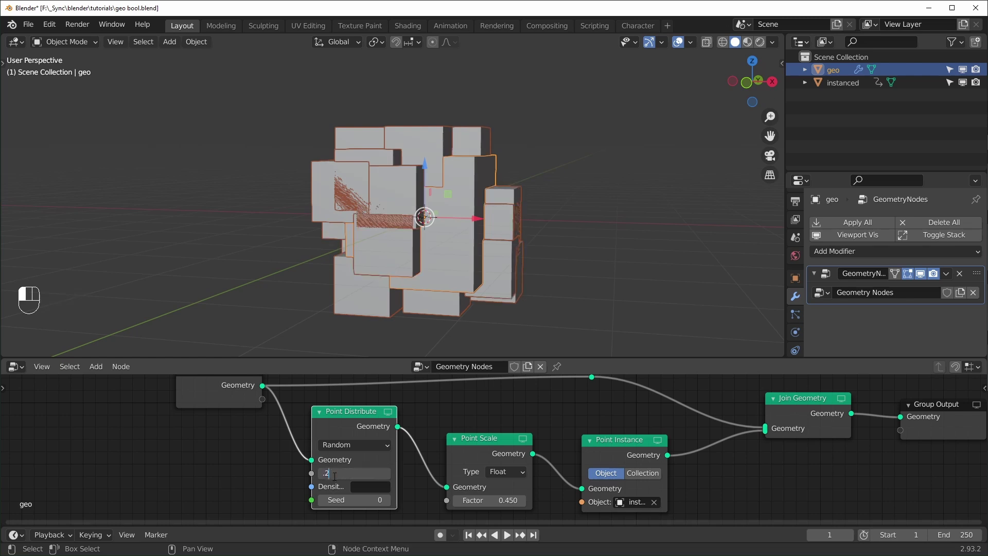
key(Return)
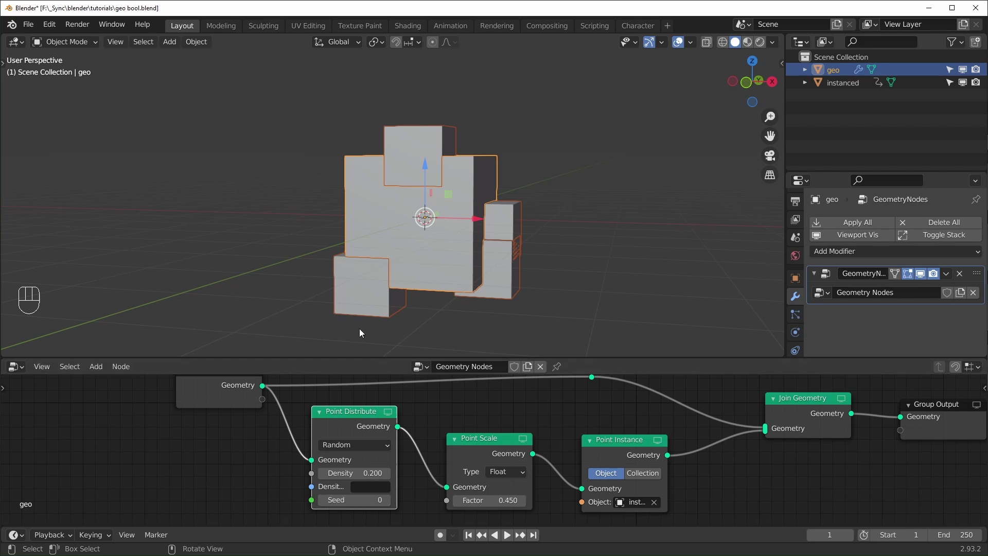
shift+drag(354, 500, 354, 500)
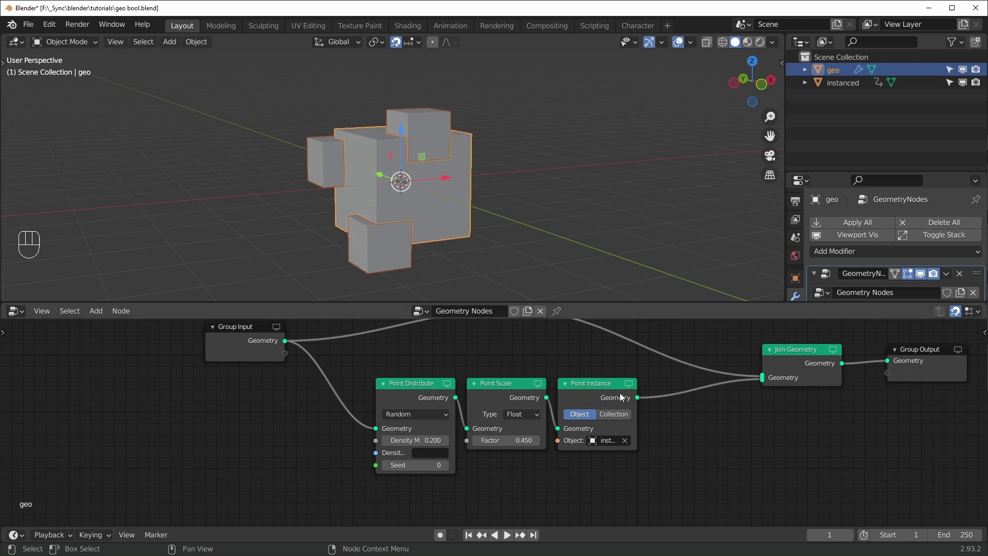
Make room before Point Instance and insert a Point Rotate node between Point Scale and Point Instance.
drag(620, 397, 676, 396)
key(shift+a)
text(r)
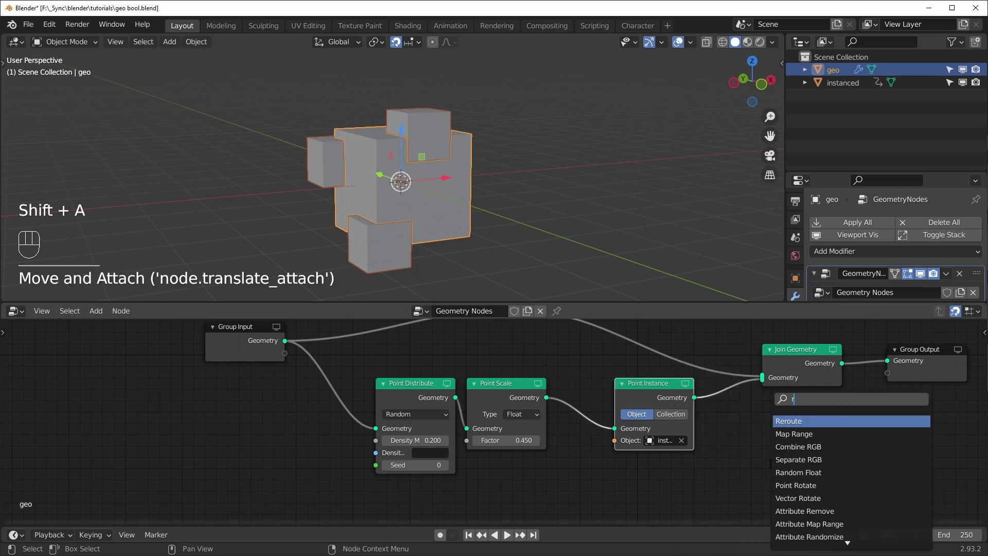
text(ot)
key(Return)
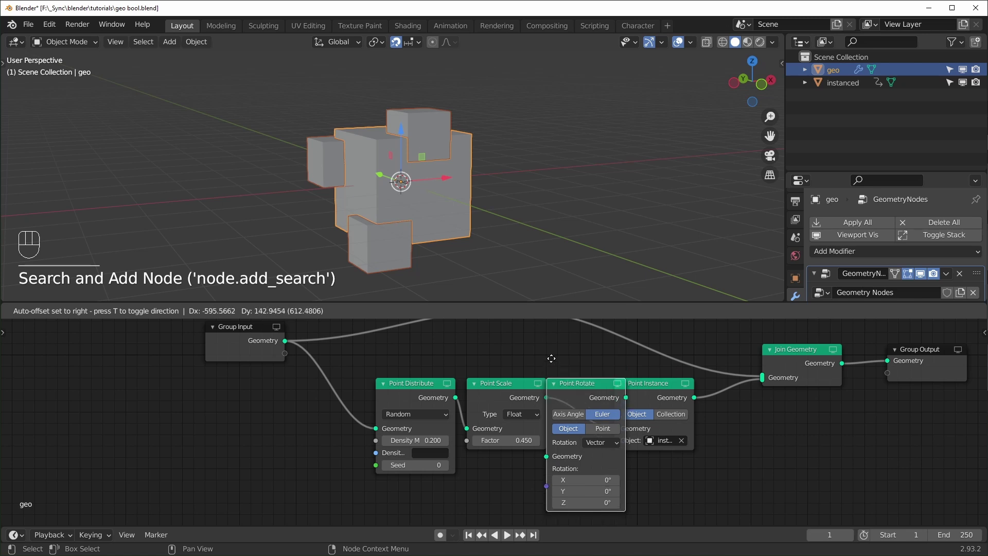
click(597, 364)
drag(754, 401, 732, 400)
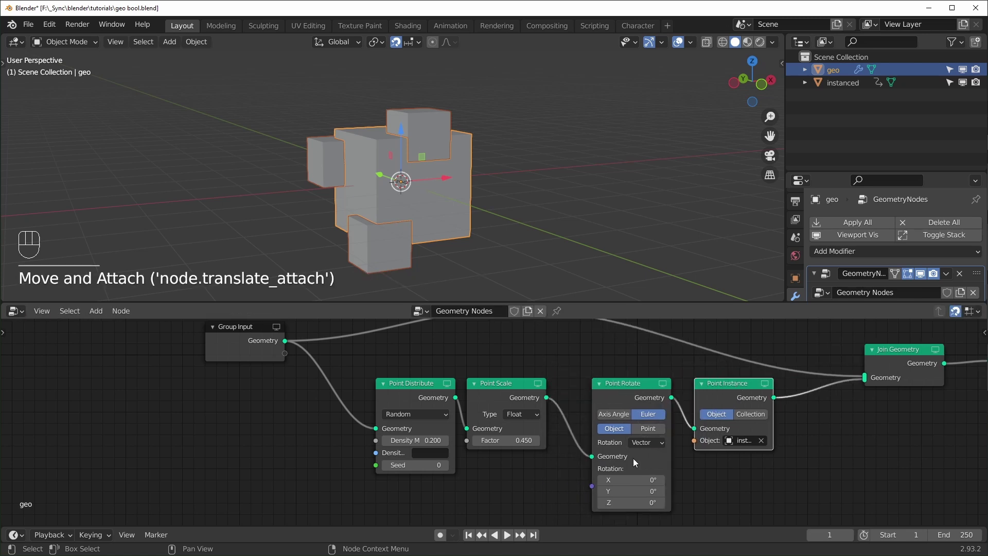
Try a Y rotation of about 62.3° on the Point Rotate node, and reset it to 0°.
mouse_move(630, 491)
mouse_down()
mouse_move(674, 502)
mouse_move(620, 502)
mouse_move(631, 502)
mouse_up()
right_click(631, 502)
drag(645, 468, 654, 491)
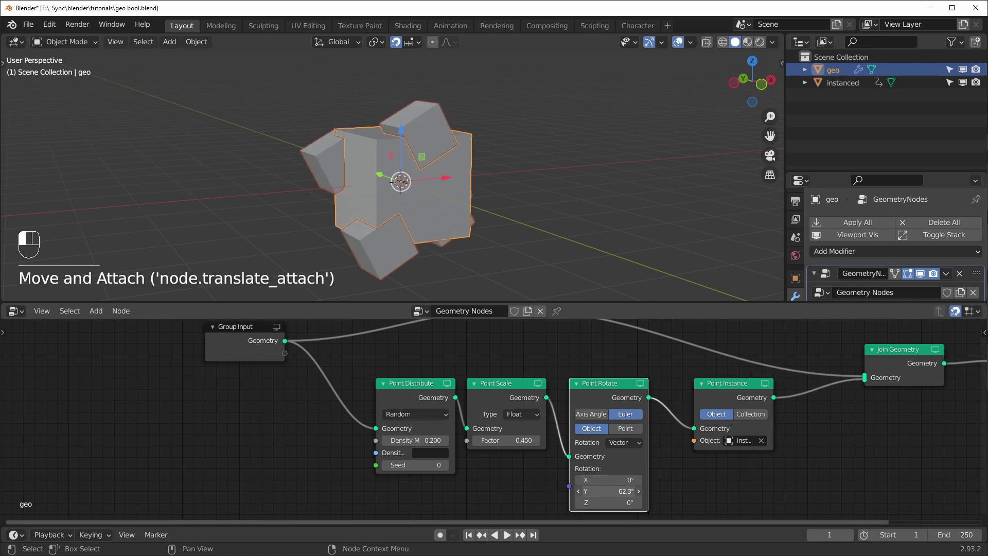
key(BackSpace)
middle_drag(437, 164, 439, 143)
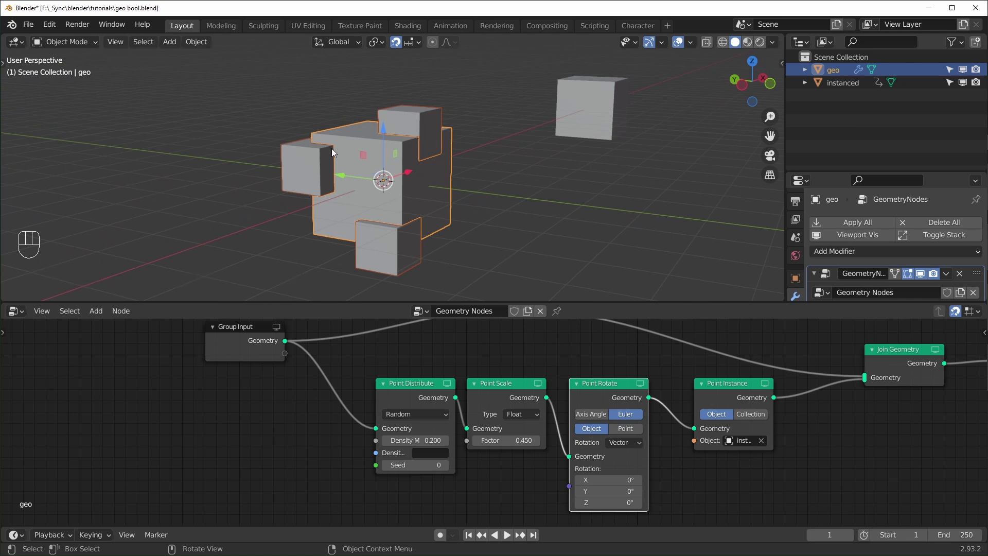
middle_drag(420, 230, 484, 242)
Move Point Rotate next to Point Scale and insert an Attribute Randomize node before Point Distribute, with its attribute named rand.
drag(592, 384, 581, 384)
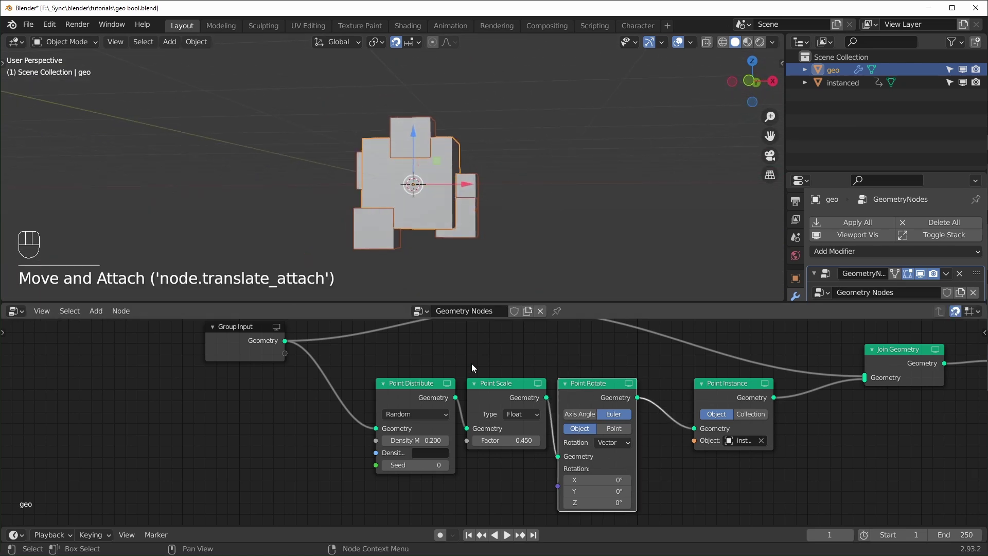
key(shift+a)
text(rand)
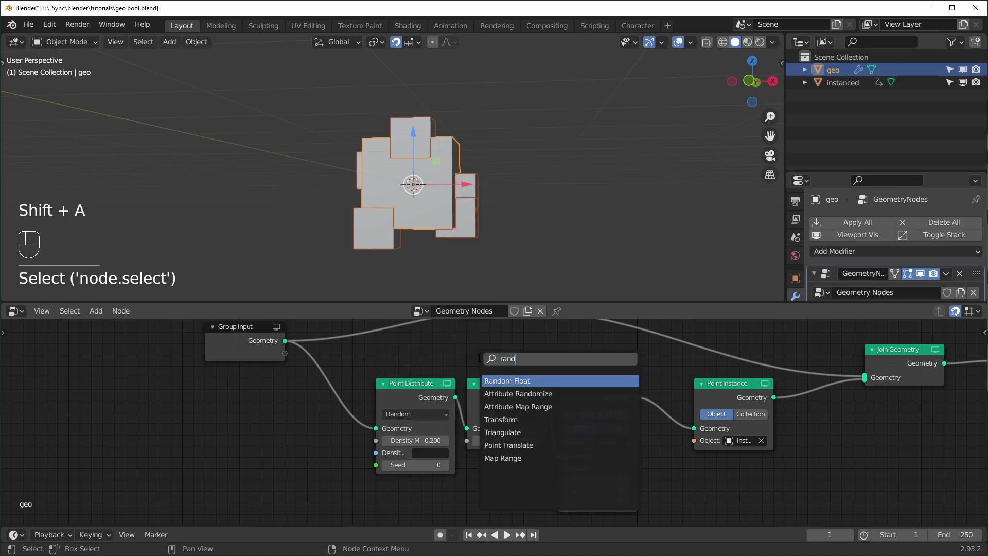
click(518, 393)
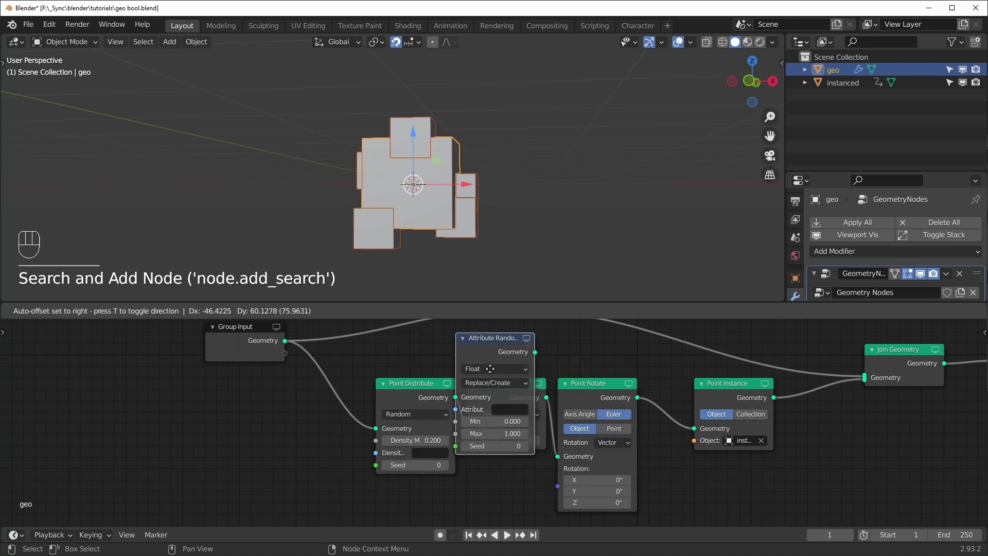
click(402, 419)
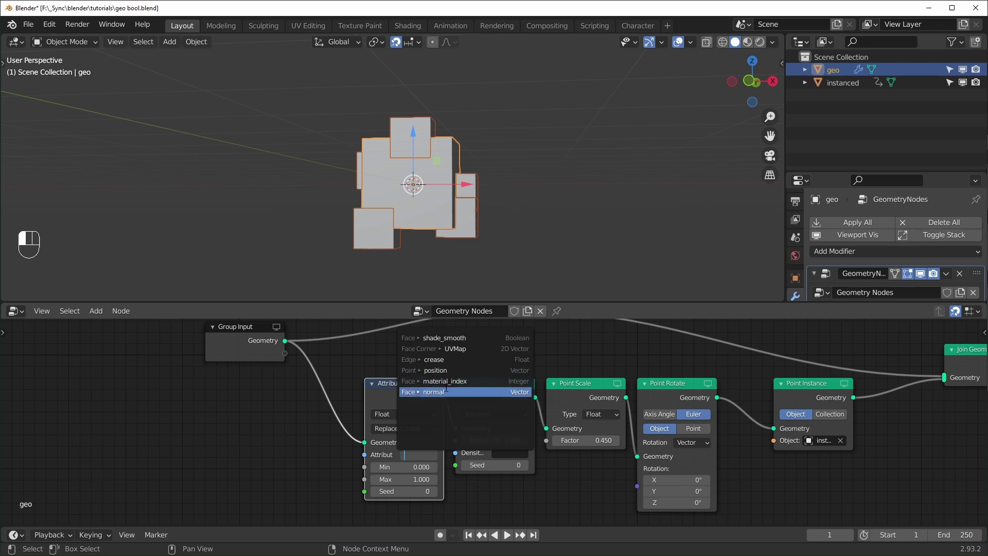
text(rand)
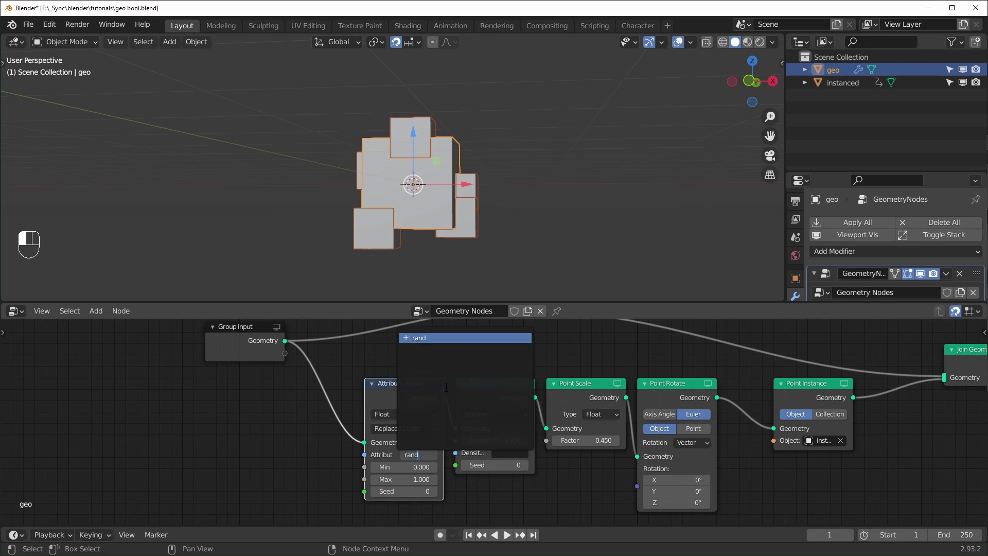
click(420, 343)
Set the Point Rotate node's rotation type to Attribute, use rand as the rotation attribute, and inspect the rotated instances.
middle_drag(565, 494, 508, 488)
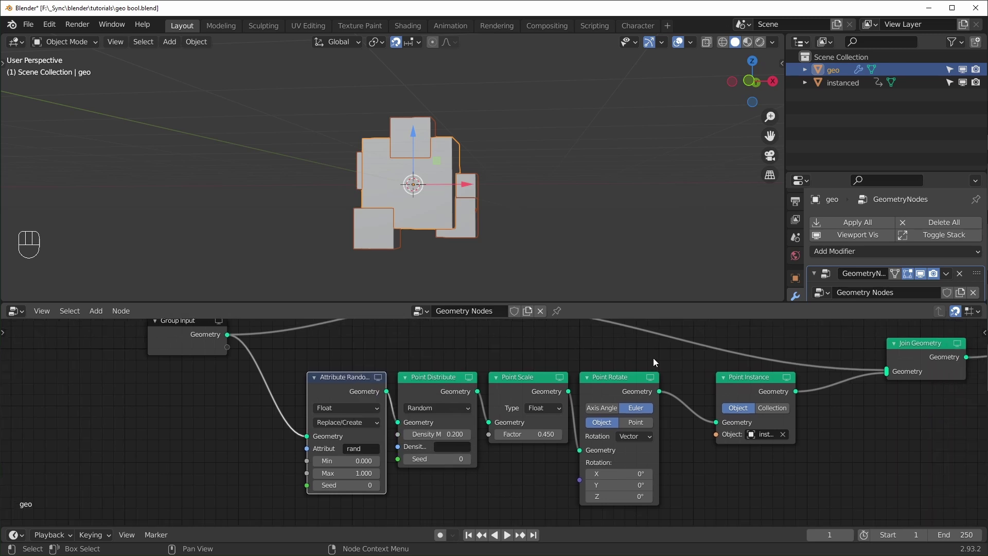
click(644, 437)
click(644, 448)
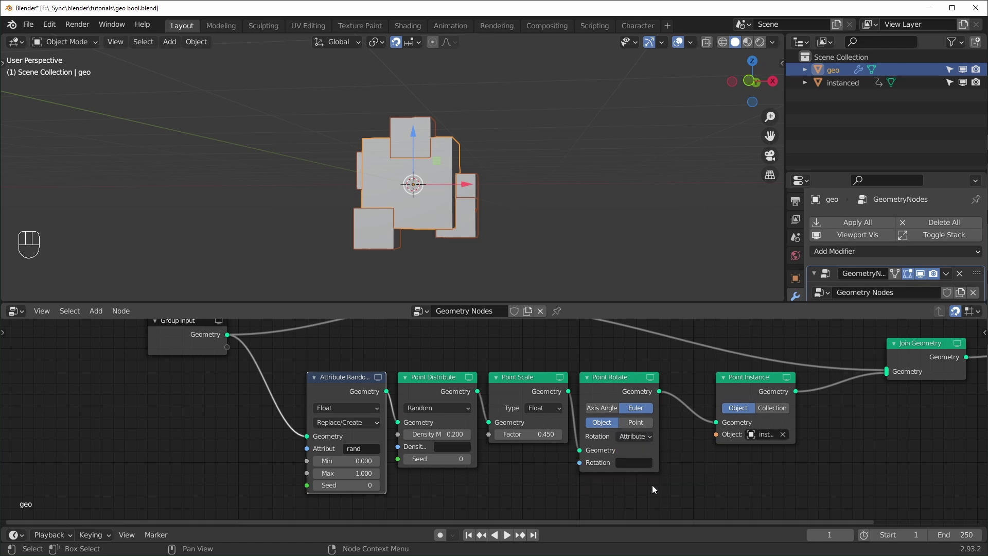
click(637, 463)
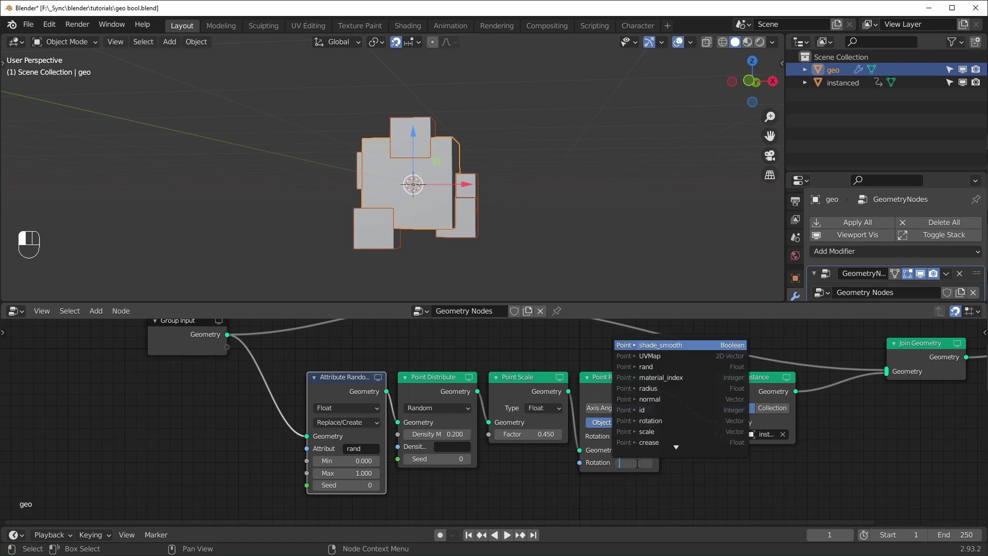
text(rand)
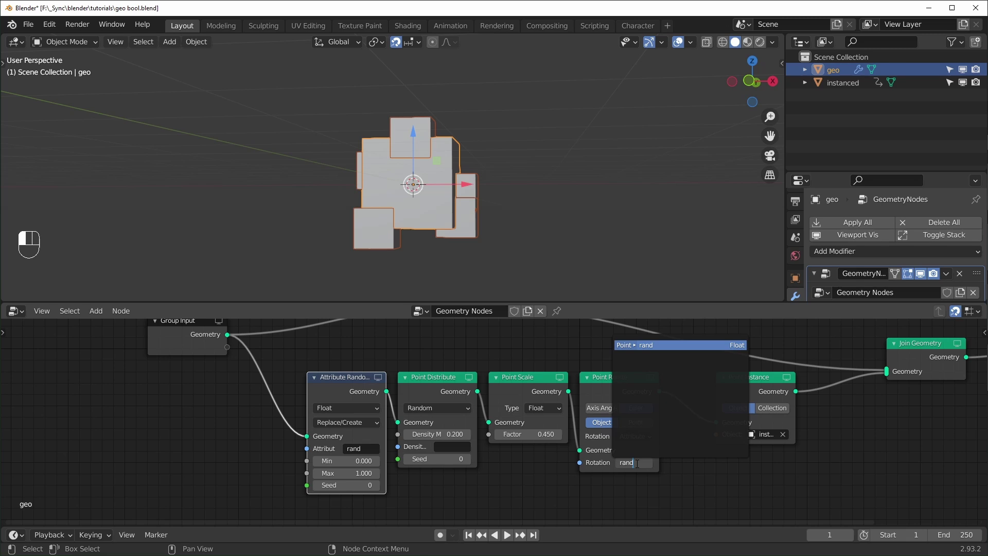
key(Return)
middle_drag(498, 266, 430, 115)
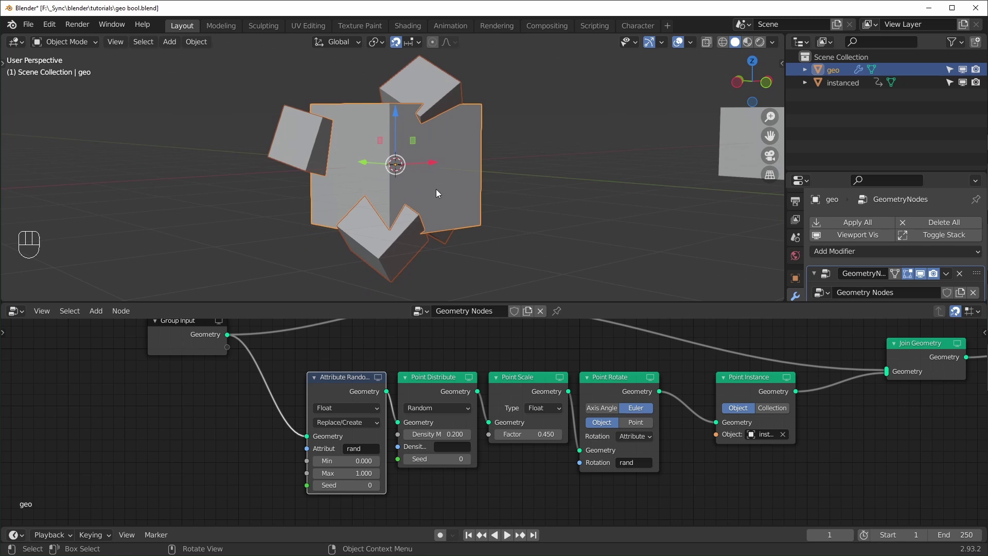
Set the Attribute Randomize node's Min to 1 and view the resulting instances.
click(350, 461)
text(1)
key(Return)
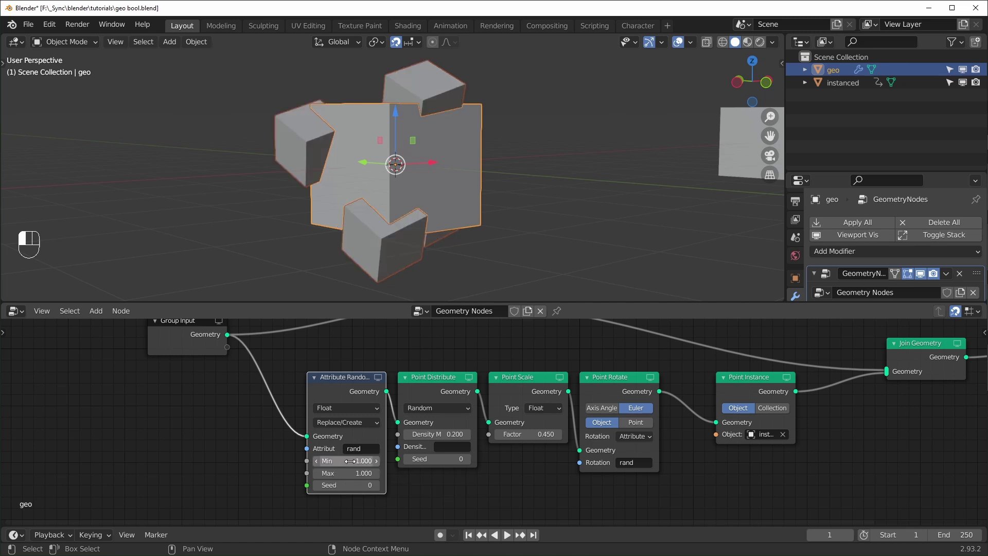
middle_drag(349, 218, 351, 190)
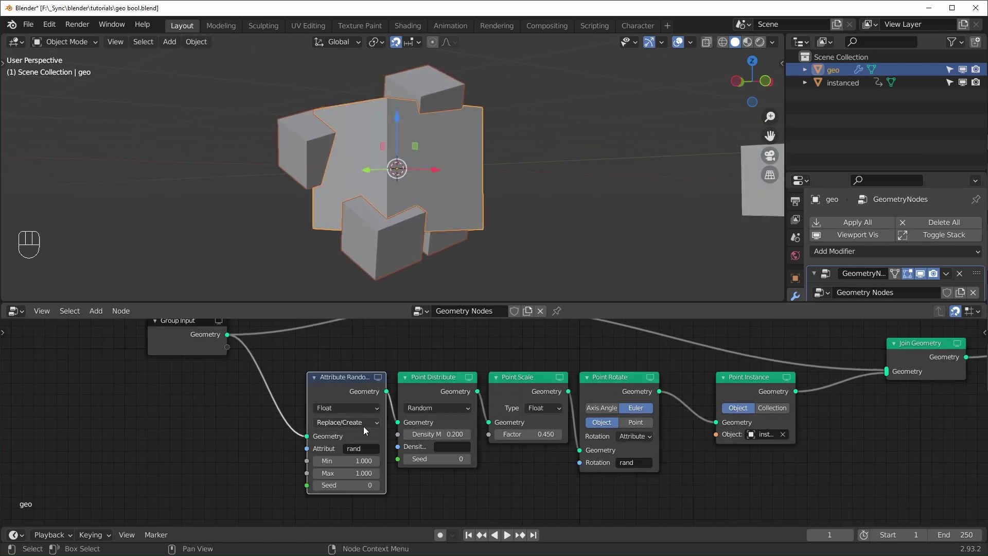
Set the Point Scale node's type to Attribute and use rand as its factor attribute.
middle_drag(487, 462, 510, 459)
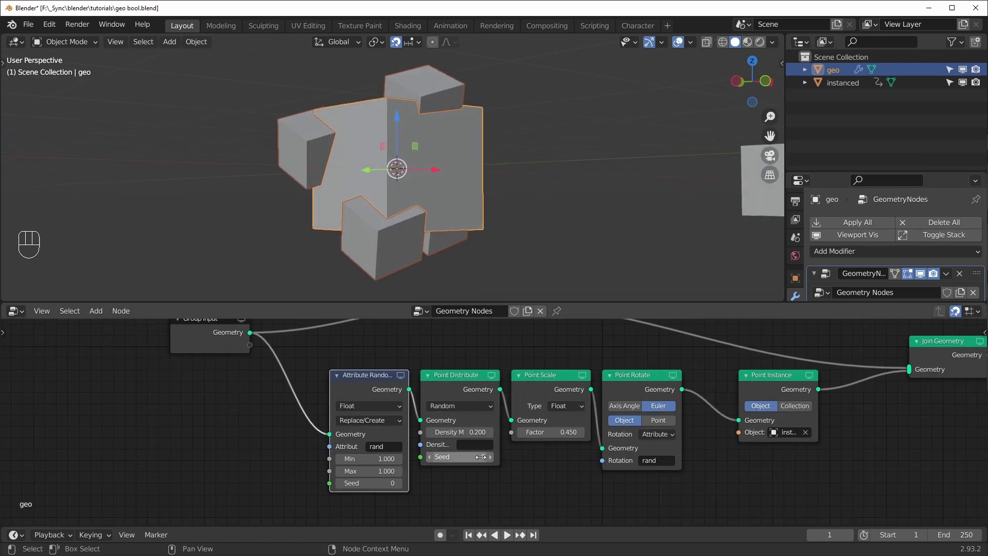
click(573, 406)
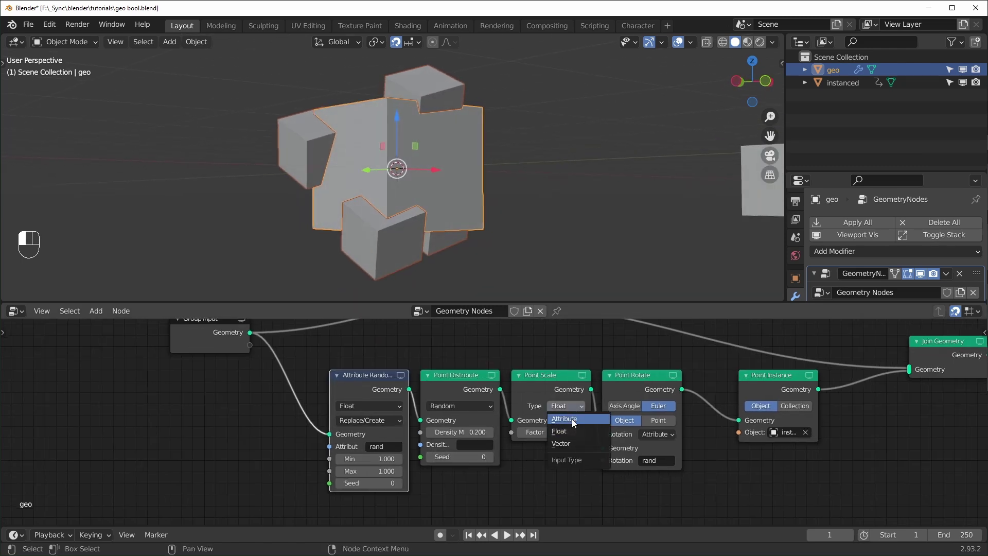
click(573, 419)
click(569, 432)
text(rand)
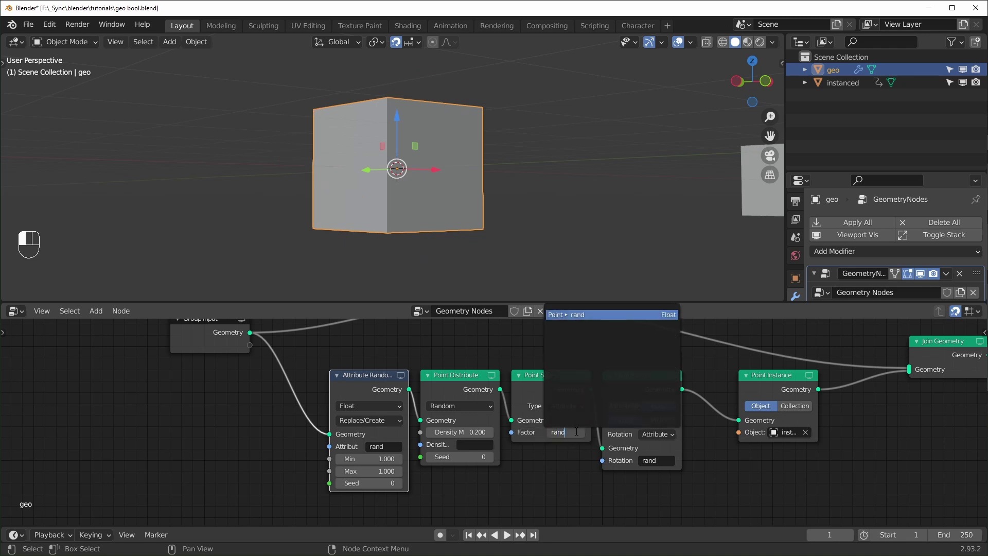
key(Return)
middle_drag(371, 175, 446, 185)
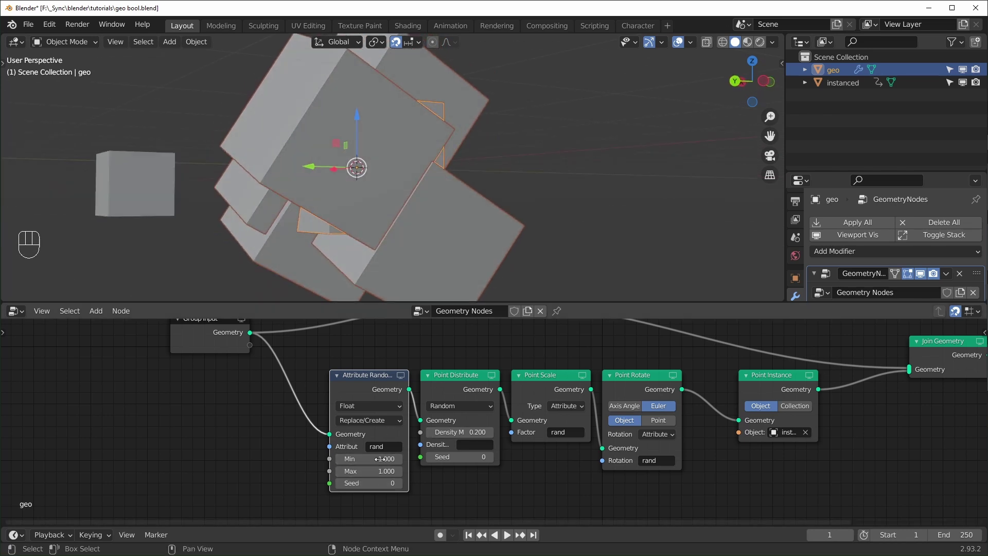
Try 0.2 and 0 as the Attribute Randomize node's Min, and settle on 0.2.
middle_drag(517, 265, 435, 280)
mouse_move(369, 471)
shift+mouse_down()
mouse_move(463, 470)
mouse_move(377, 468)
shift+mouse_up()
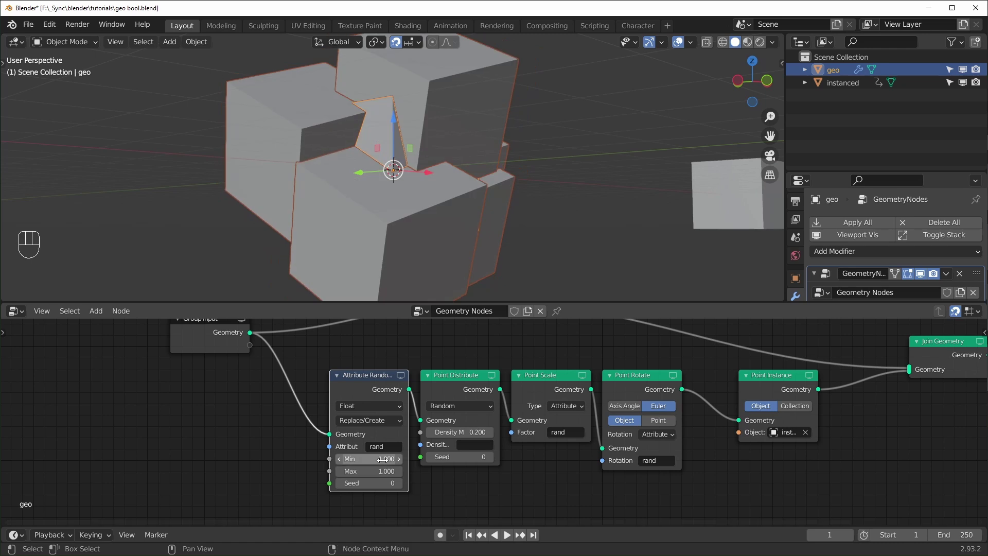
click(379, 460)
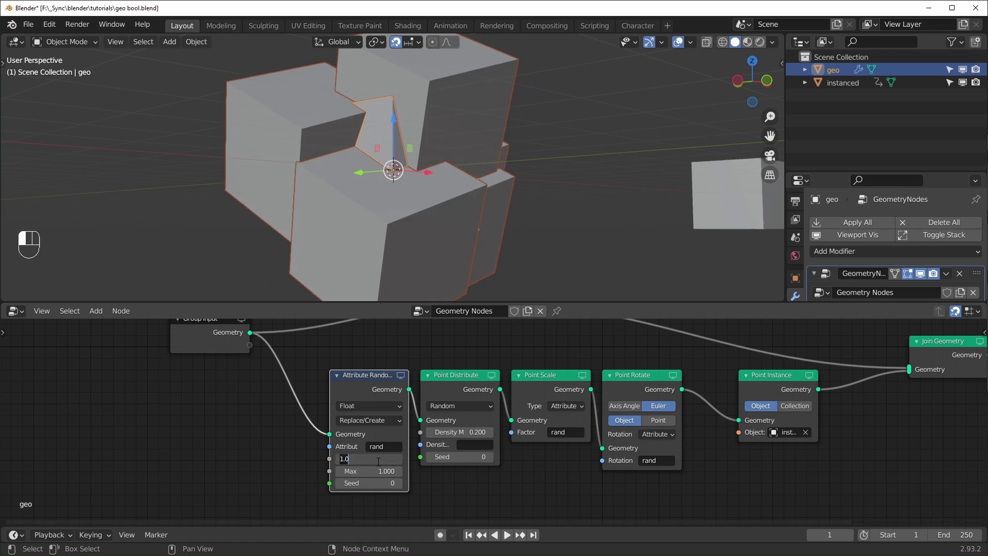
key(Return)
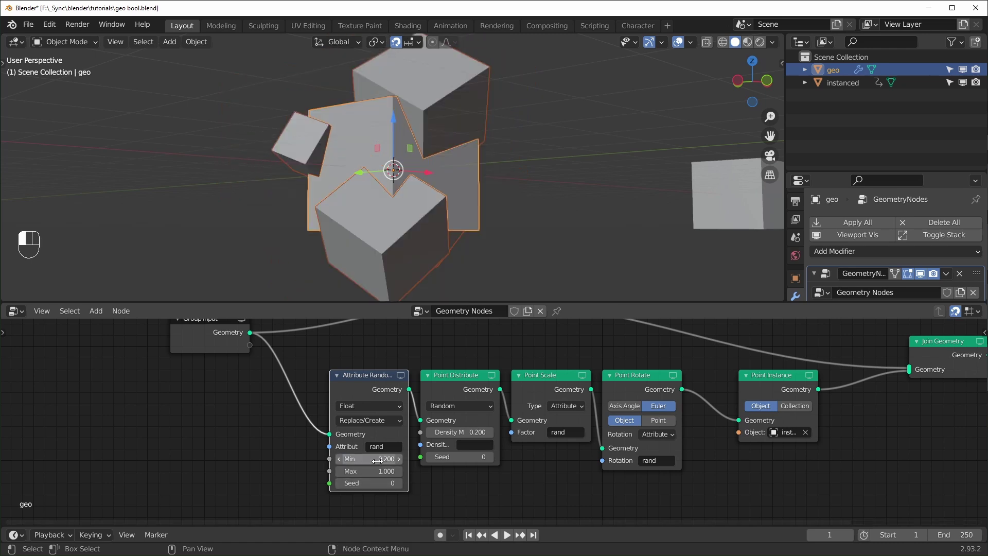
click(381, 461)
text(0)
key(Return)
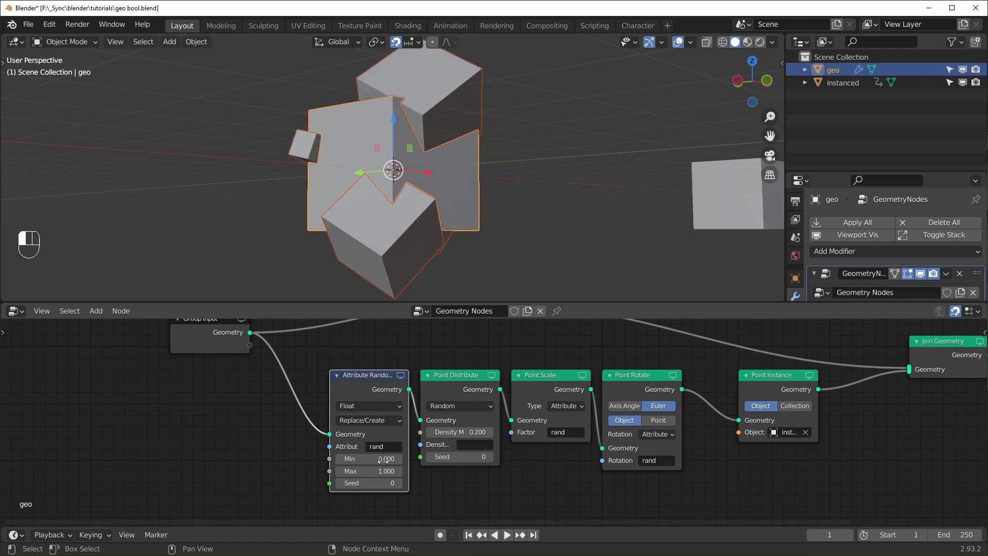
shift+drag(371, 456, 348, 456)
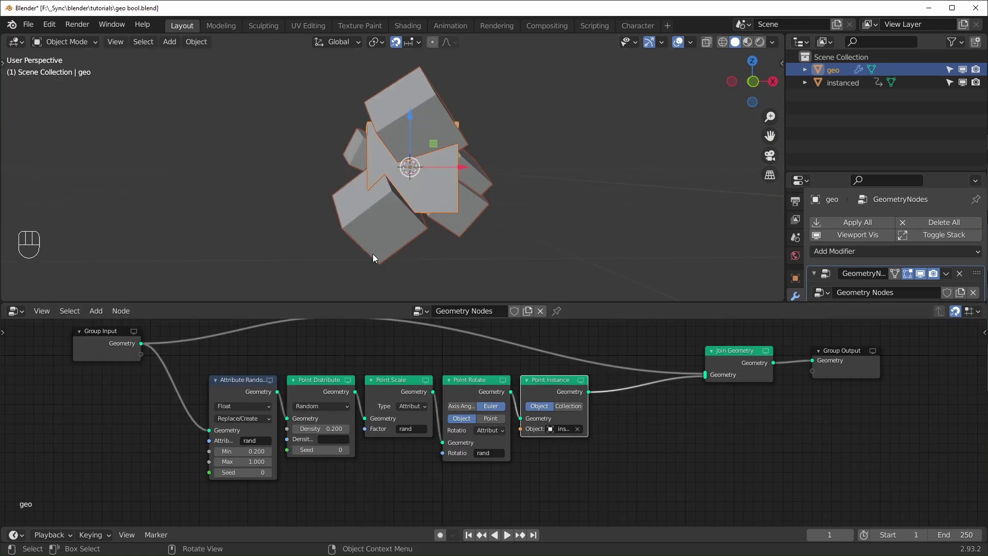
Insert a Transform node between Point Instance and Join Geometry.
middle_drag(374, 180, 520, 196)
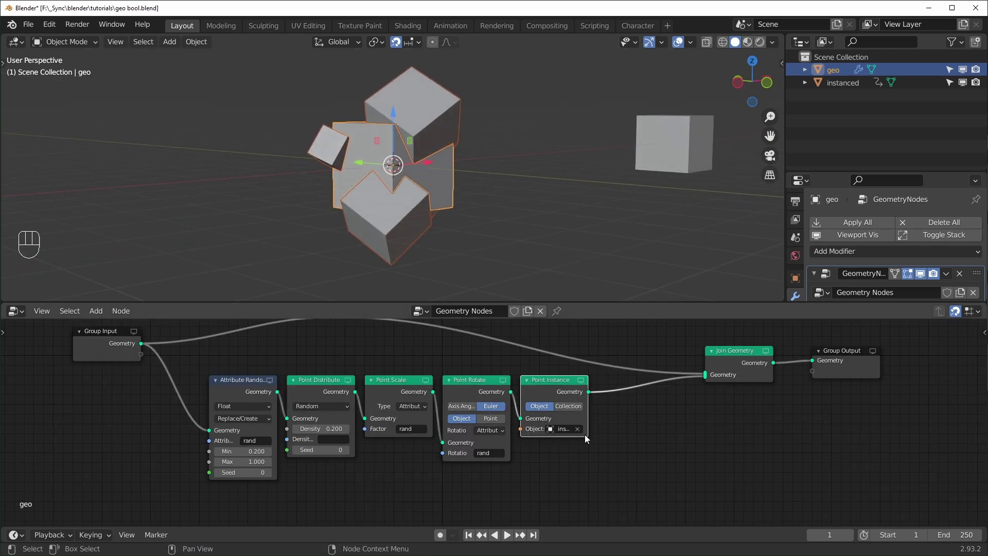
key(shift+a)
text(tr)
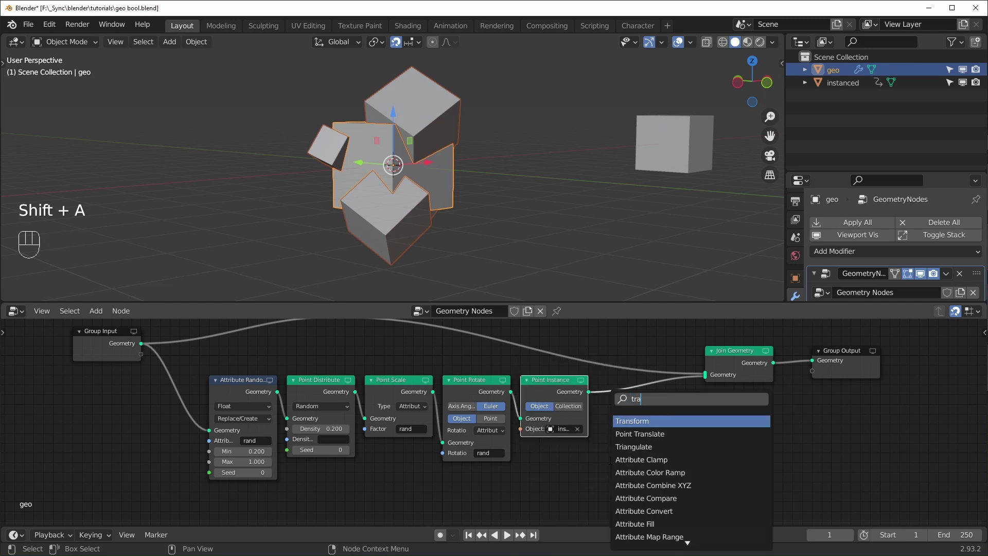
text(a)
key(Return)
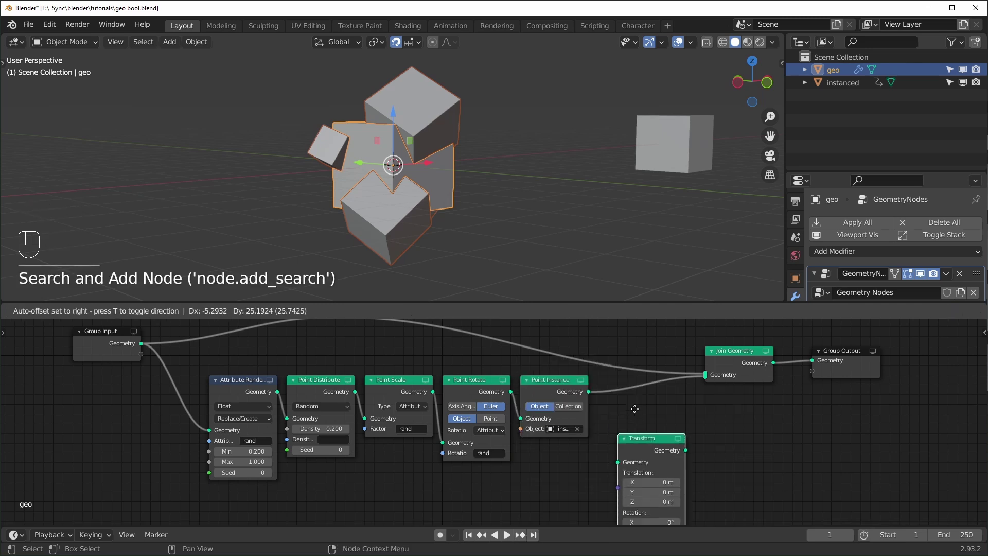
click(647, 346)
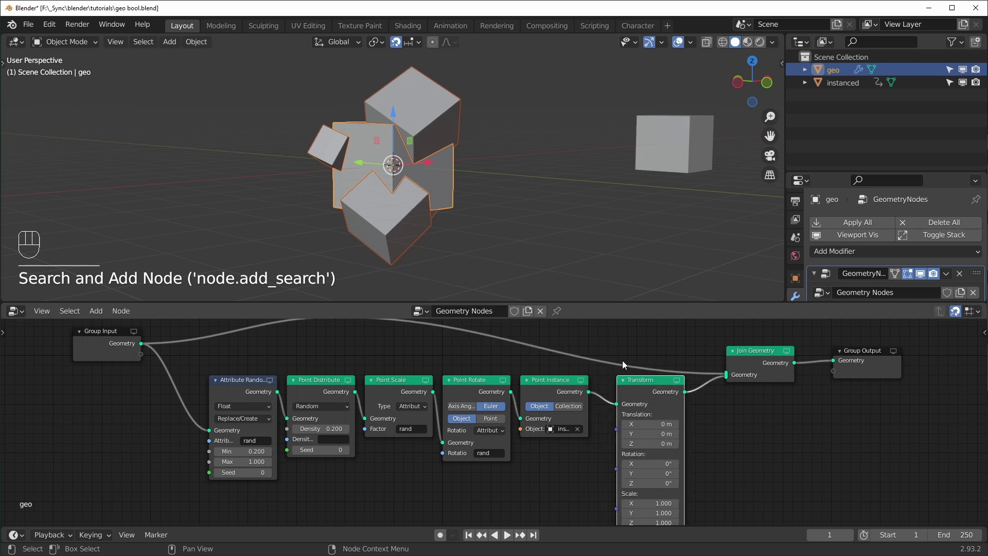
Try out the Transform node's Y rotation on the instances and cancel the change.
drag(664, 473, 721, 474)
right_click(664, 473)
right_click(663, 472)
Move the Transform node between Point Rotate and Point Instance, and test its Y rotation without keeping the change.
drag(537, 384, 577, 384)
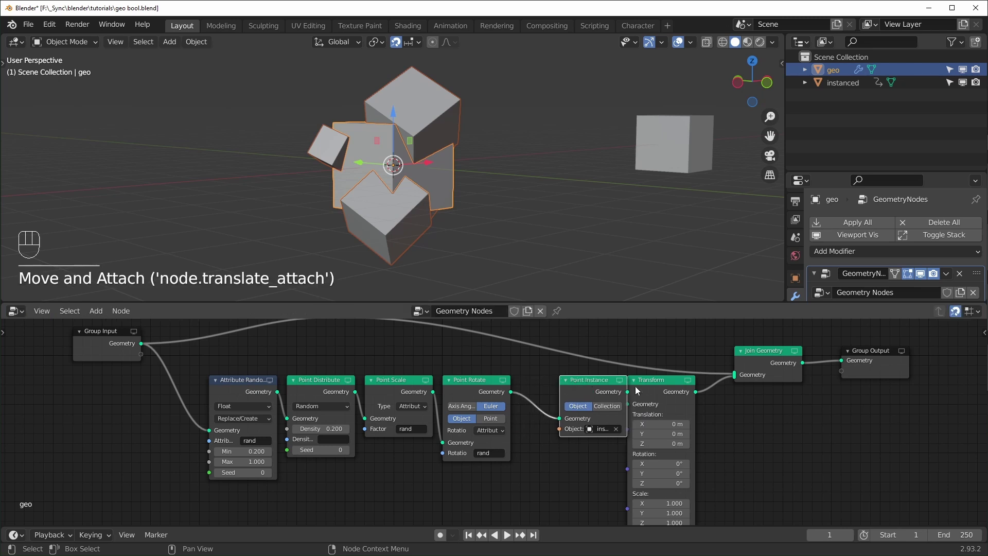
alt+drag(639, 384, 558, 392)
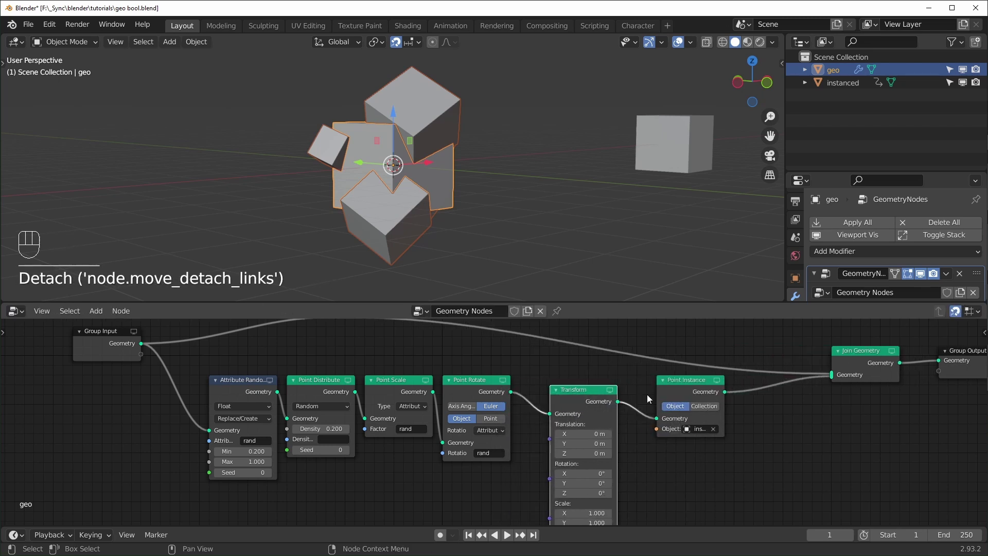
drag(584, 483, 638, 483)
right_click(584, 483)
mouse_move(363, 145)
middle_down()
mouse_move(427, 154)
mouse_move(383, 128)
mouse_move(311, 161)
mouse_move(364, 126)
middle_up()
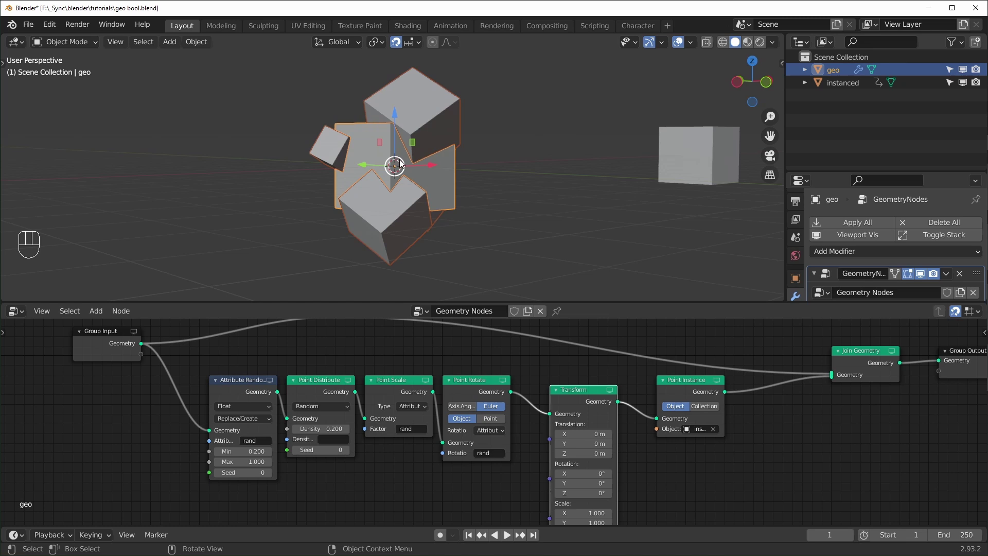
scroll(447, 262, up, 1)
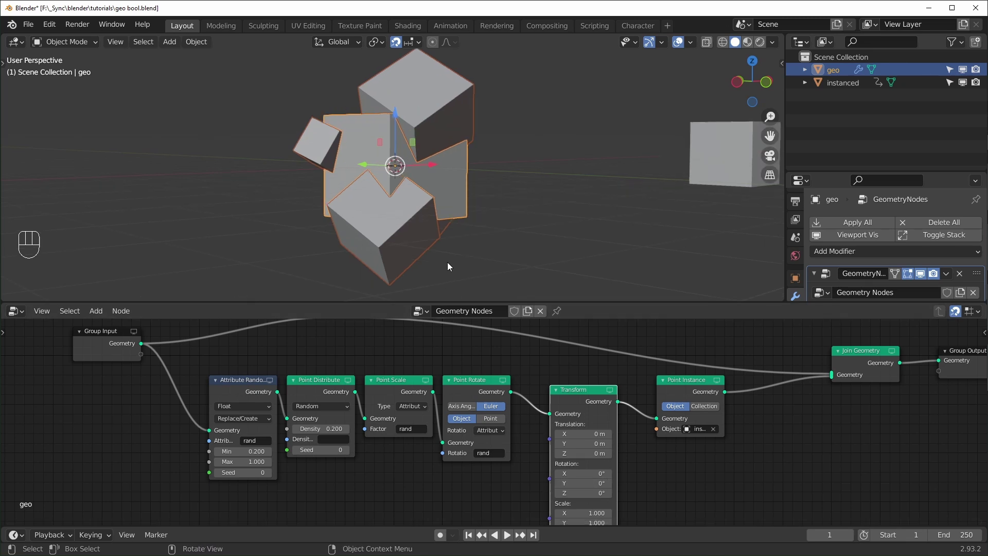
drag(584, 482, 654, 483)
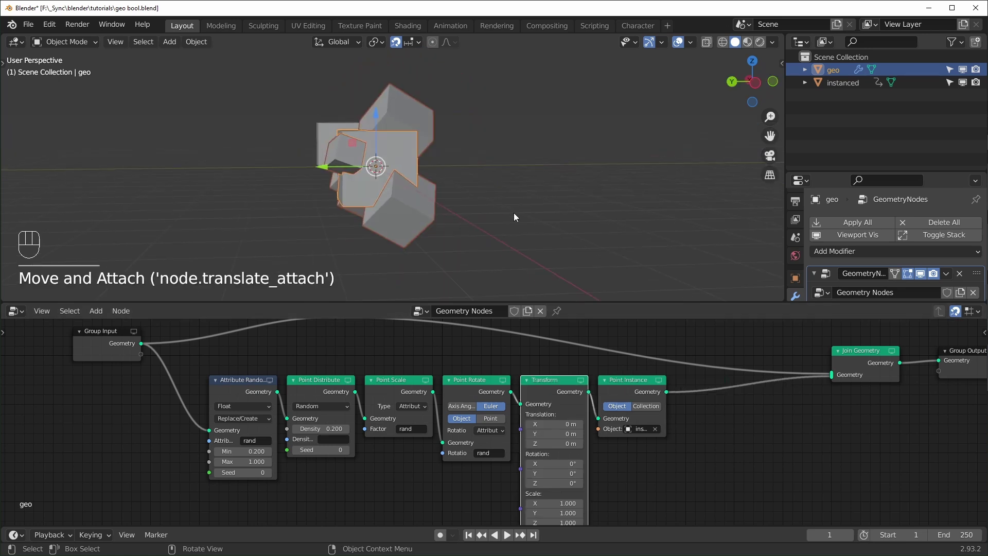
middle_drag(514, 216, 364, 212)
scroll(363, 212, up, 4)
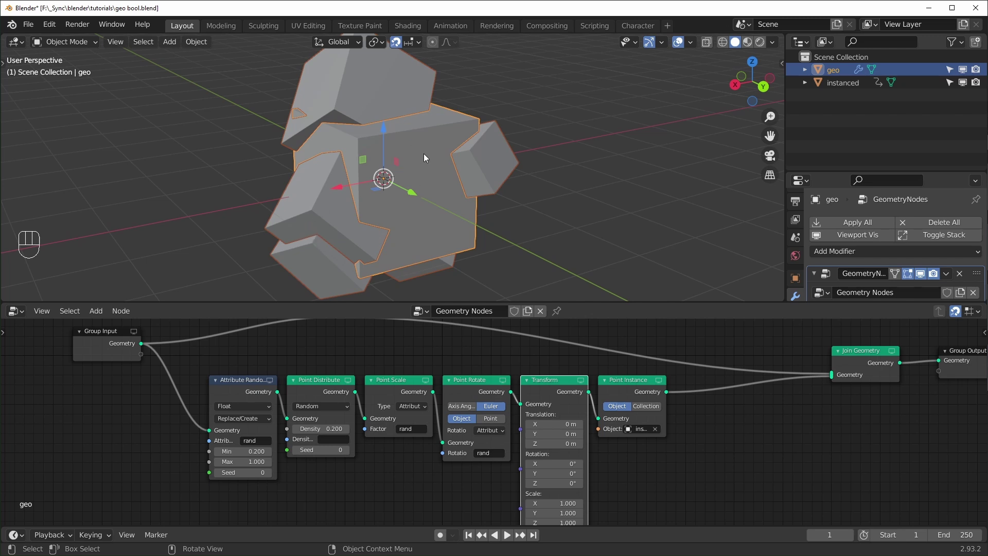
Delete the Join Geometry node while keeping Point Instance connected to Group Output.
click(685, 443)
key(Home)
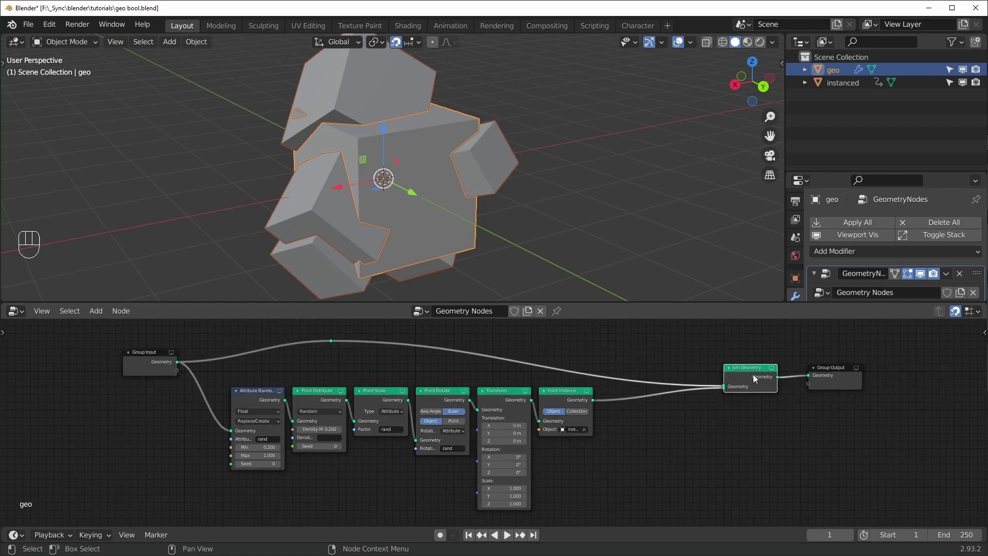
key(ctrl)
key(ctrl+x)
key(ctrl+z)
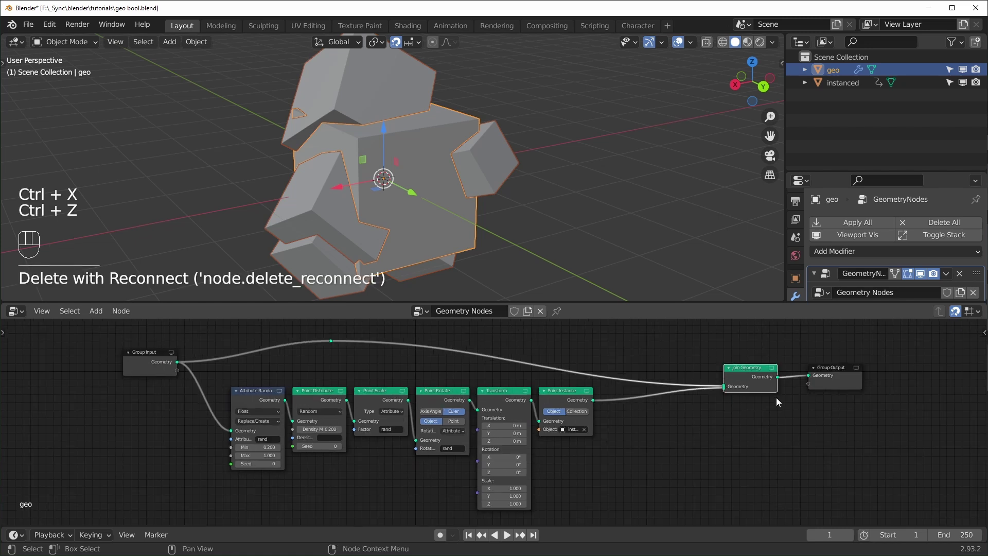
key(ctrl+x)
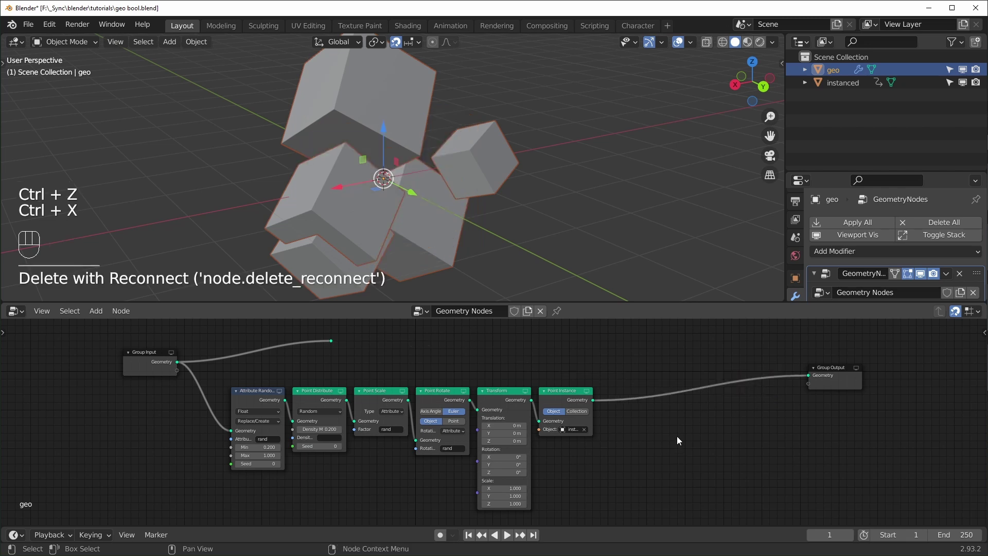
Insert a Boolean node set to Difference between Point Instance and Group Output.
key(shift+a)
text(sboo)
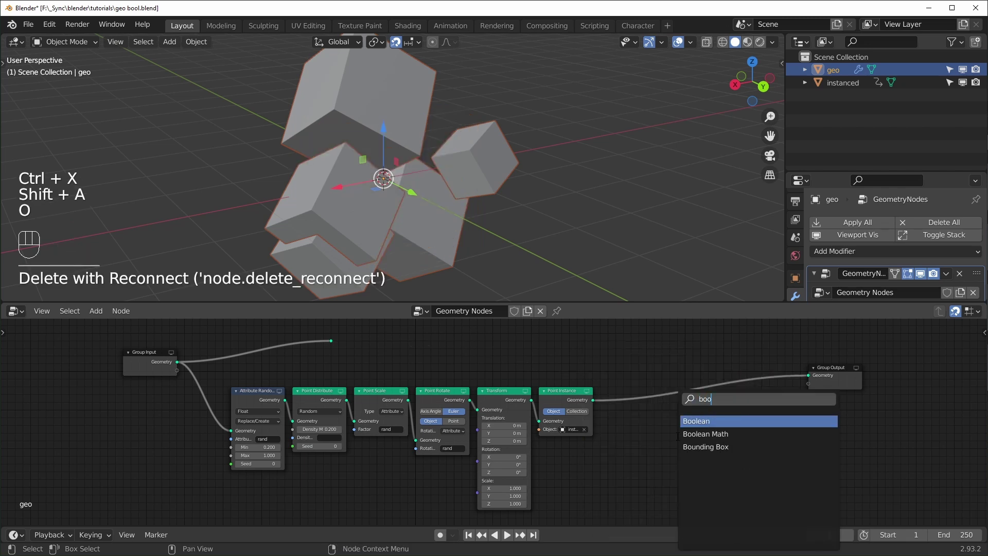
click(698, 423)
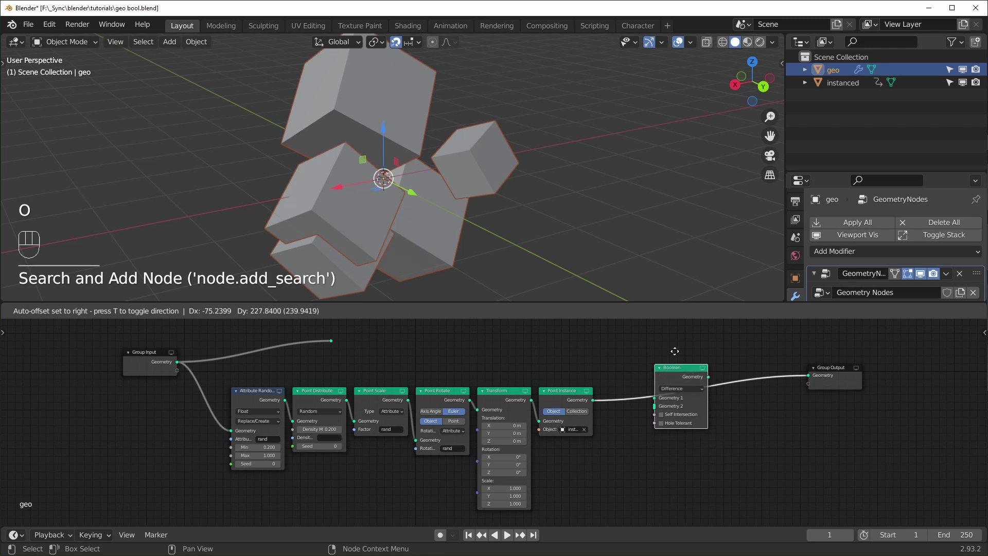
click(675, 349)
drag(684, 377, 684, 368)
scroll(721, 364, up, 3)
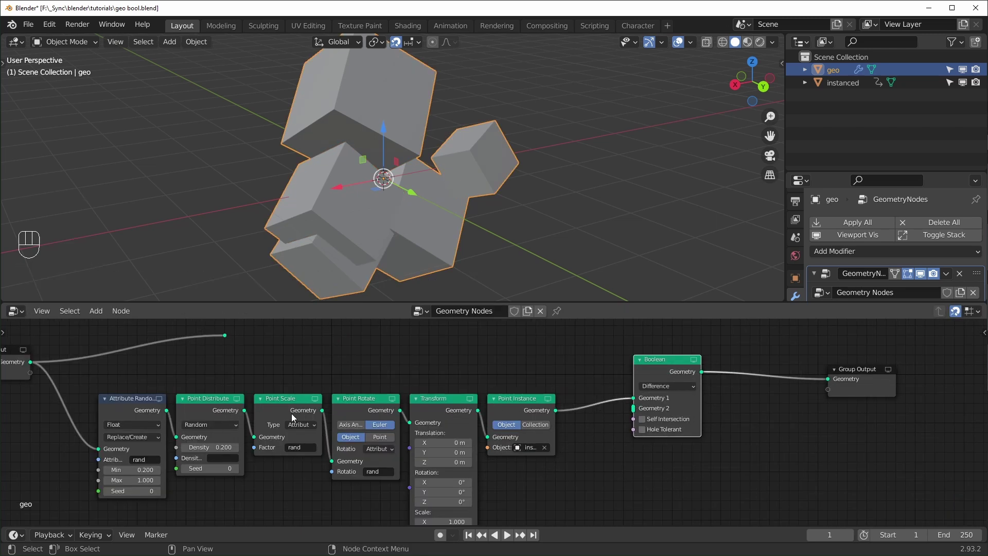
Reconnect Point Instance to the Boolean's Geometry 2 input and link the original geometry from the reroute to Geometry 1.
mouse_move(634, 401)
mouse_down()
mouse_move(584, 391)
mouse_move(633, 409)
mouse_up()
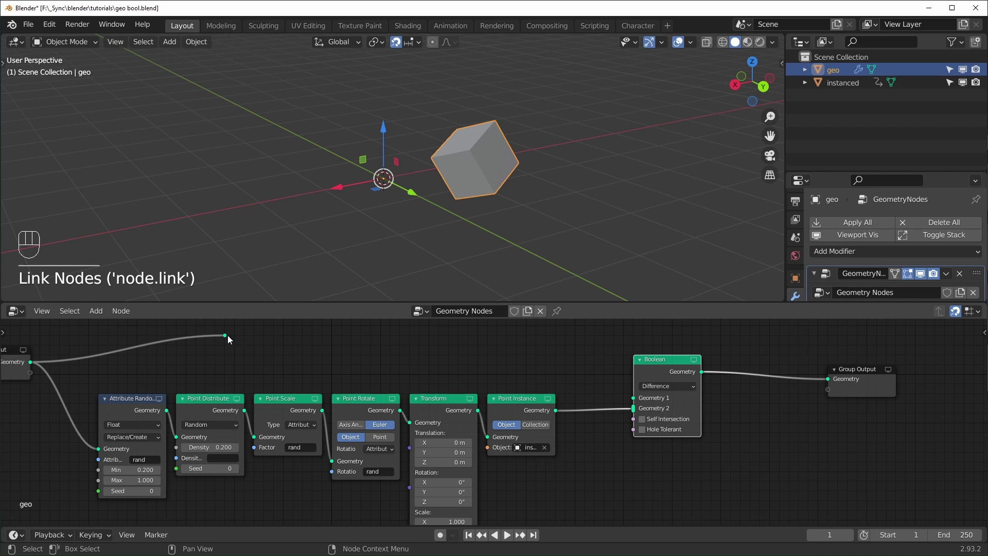
middle_drag(70, 361, 126, 362)
ctrl+scroll(240, 350, right, 2)
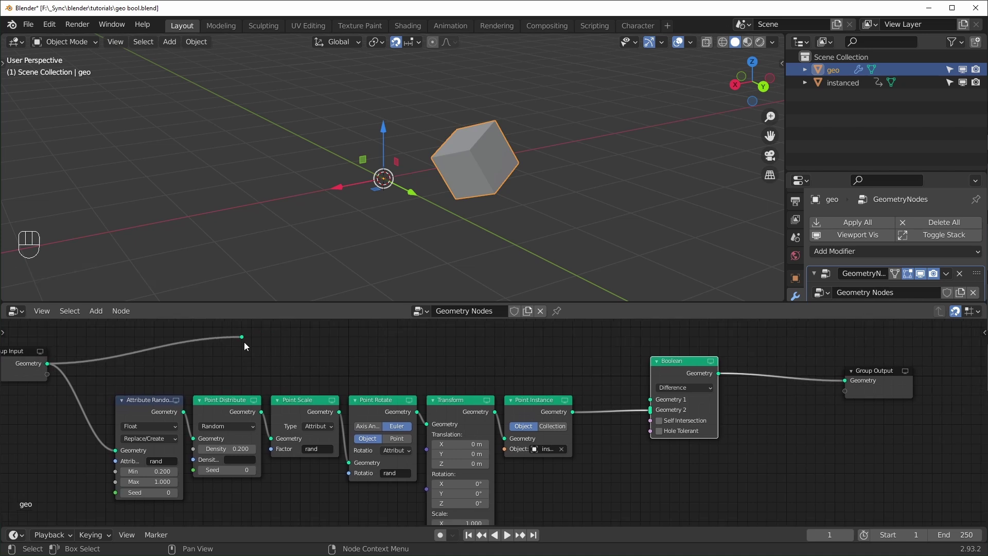
drag(242, 337, 660, 401)
middle_drag(478, 235, 421, 165)
scroll(420, 171, up, 1)
Try changing the Transform node's Y rotation to move the cuts, and reset it to 0°.
scroll(419, 172, down, 2)
shift+middle_drag(459, 378, 488, 309)
scroll(553, 419, up, 2)
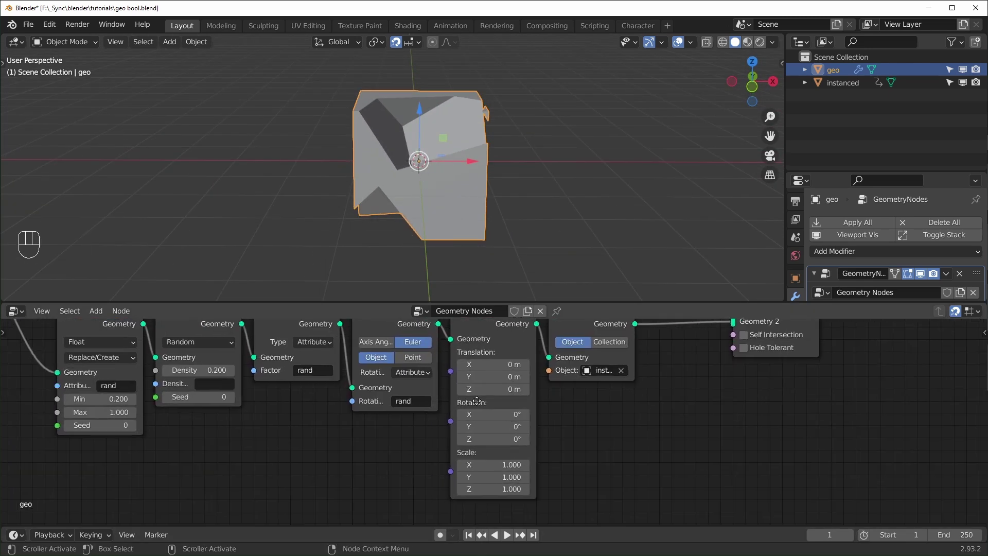
shift+drag(562, 449, 628, 450)
key(BackSpace)
key(BackSpace)
key(BackSpace)
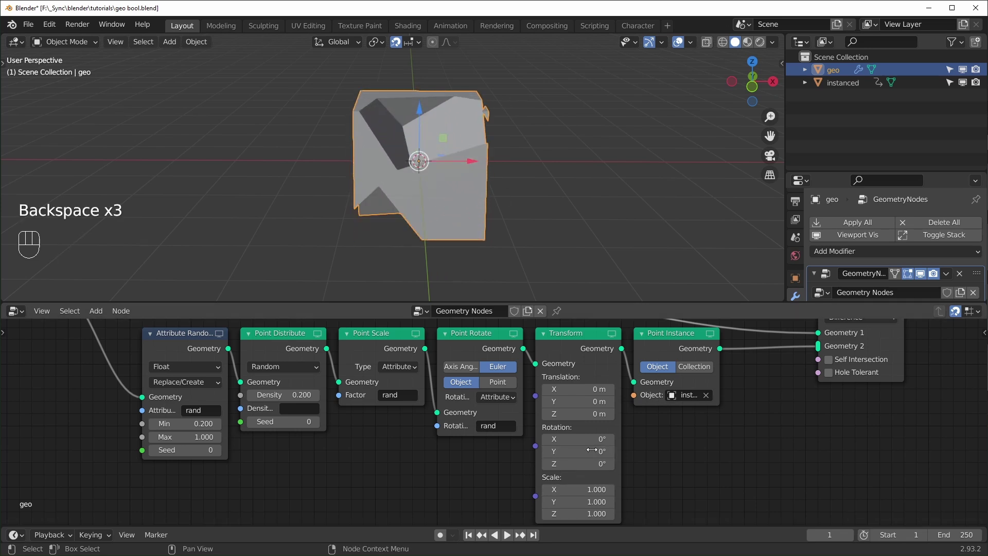
Drive the Transform node's Y rotation with the expression #frame.
click(575, 454)
text(#)
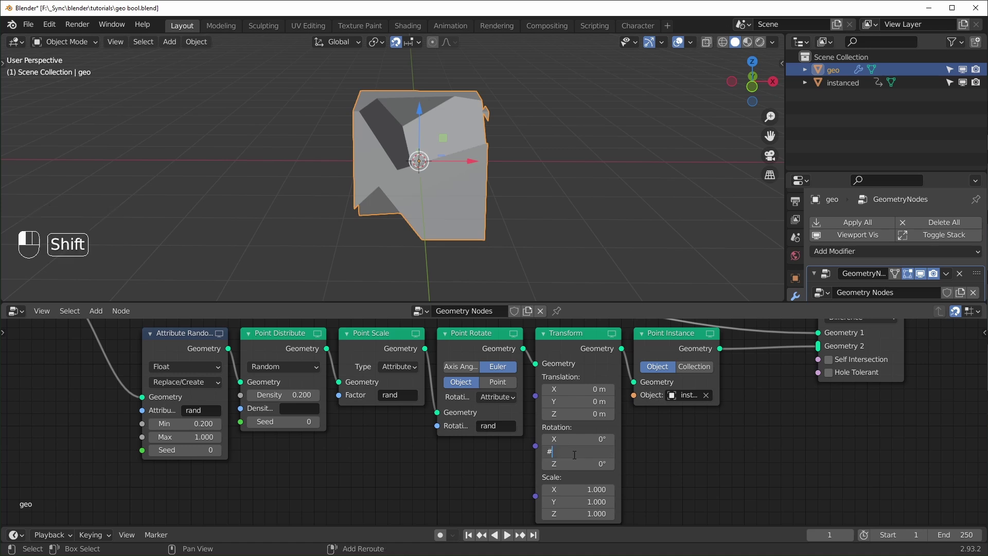
text(frame)
key(Return)
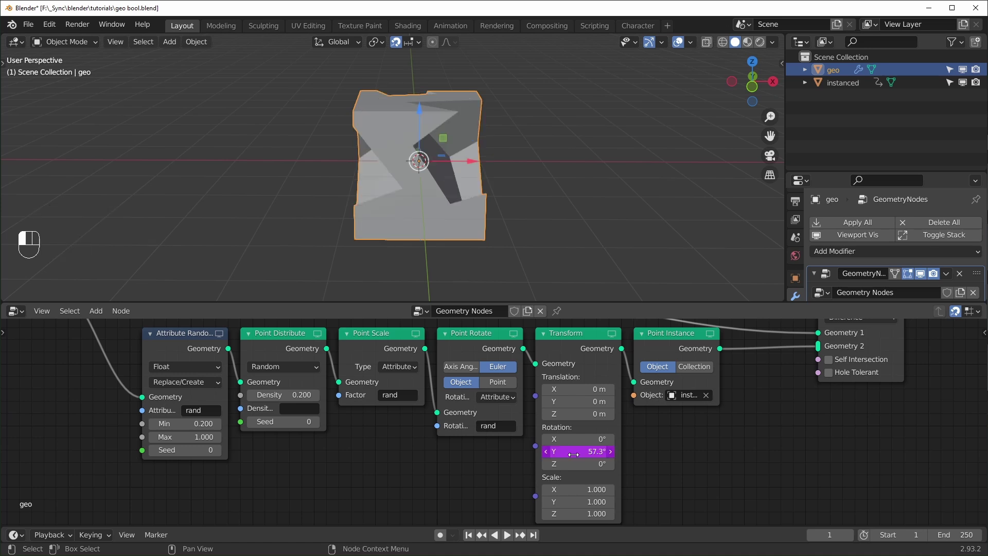
Play the animation, examine the changing boolean cuts on the cube up close, and stop playback.
key(space)
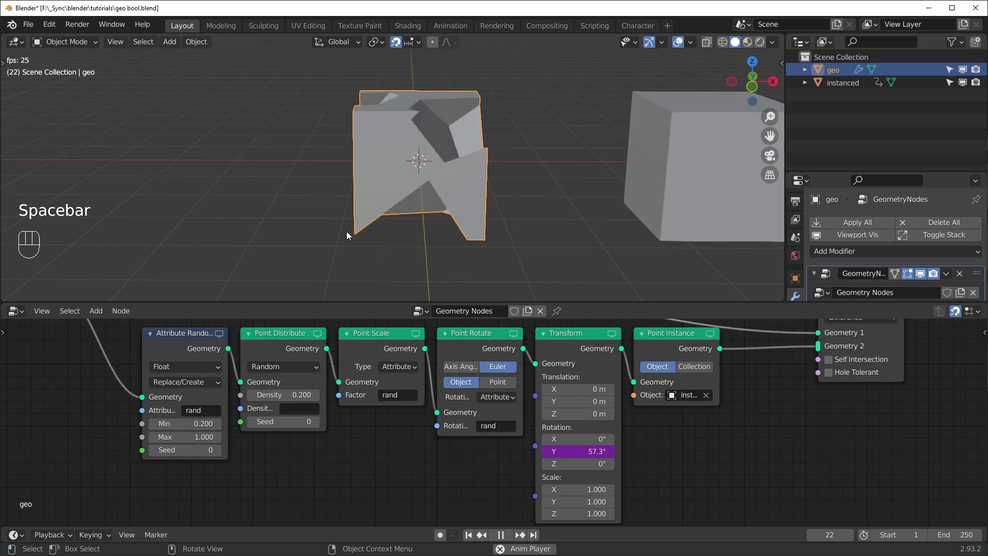
scroll(383, 227, up, 3)
middle_drag(383, 227, 435, 222)
key(space)
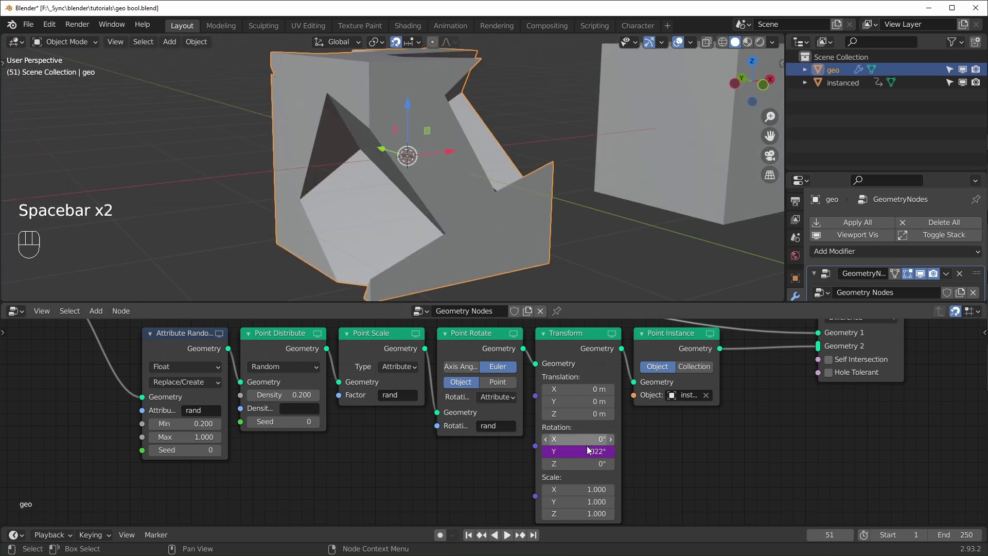
Change the driver expression on the Transform node's Y rotation to frame/100 and play the animation to check the cuts.
click(585, 452)
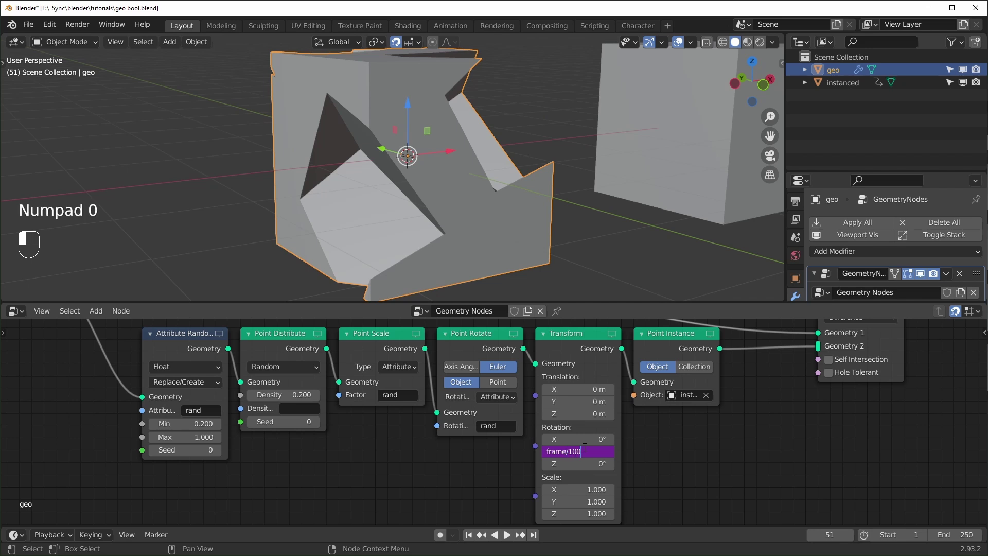
key(Return)
key(space)
scroll(610, 229, down, 4)
middle_drag(610, 229, 555, 228)
scroll(551, 225, up, 3)
scroll(555, 229, down, 1)
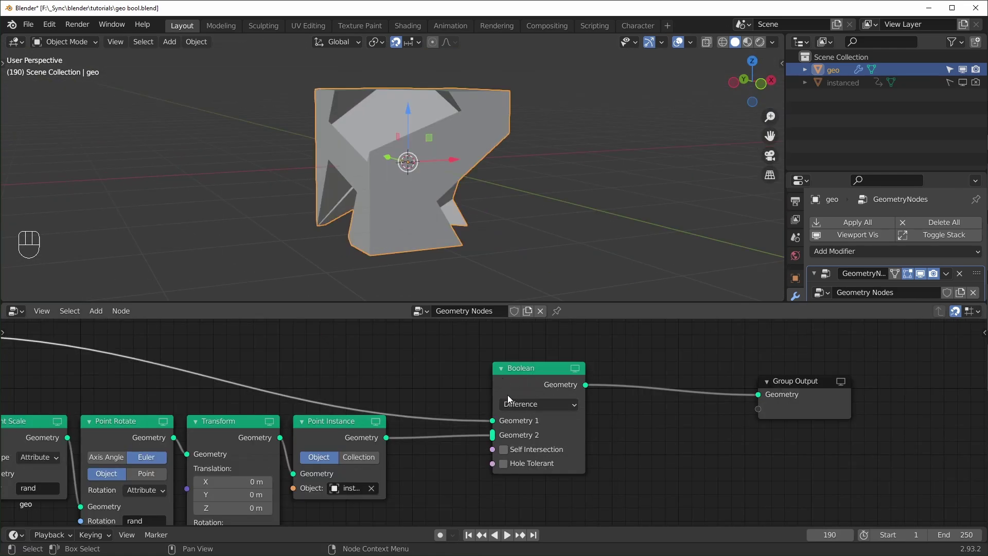
Save the current blend file.
scroll(393, 438, down, 4)
middle_drag(394, 438, 741, 380)
scroll(459, 427, up, 4)
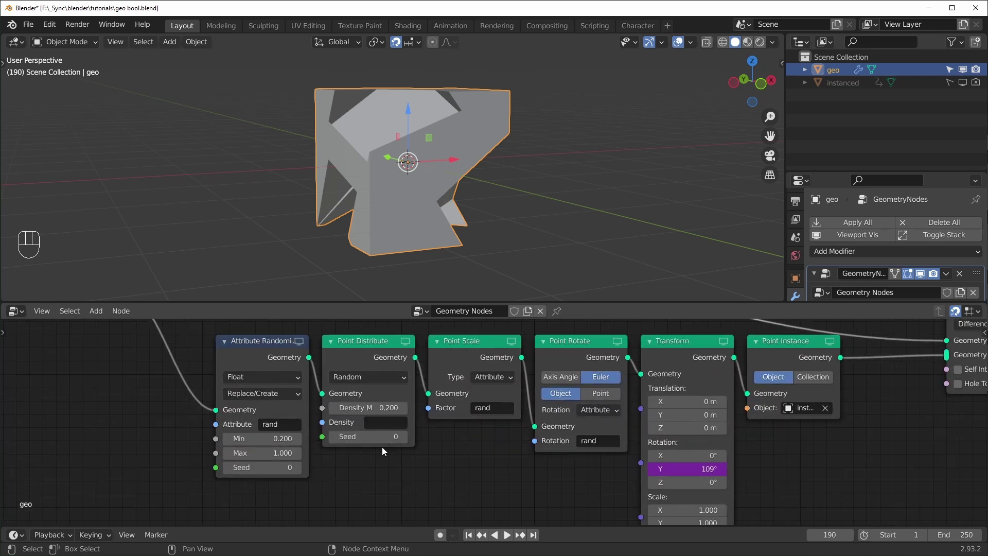
scroll(445, 440, up, 1)
middle_drag(382, 447, 394, 462)
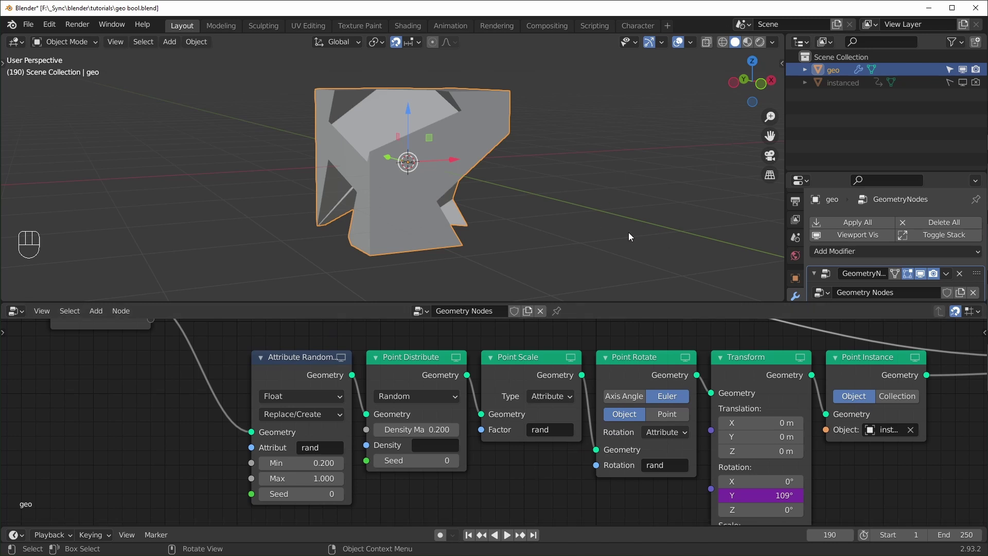
key(ctrl+s)
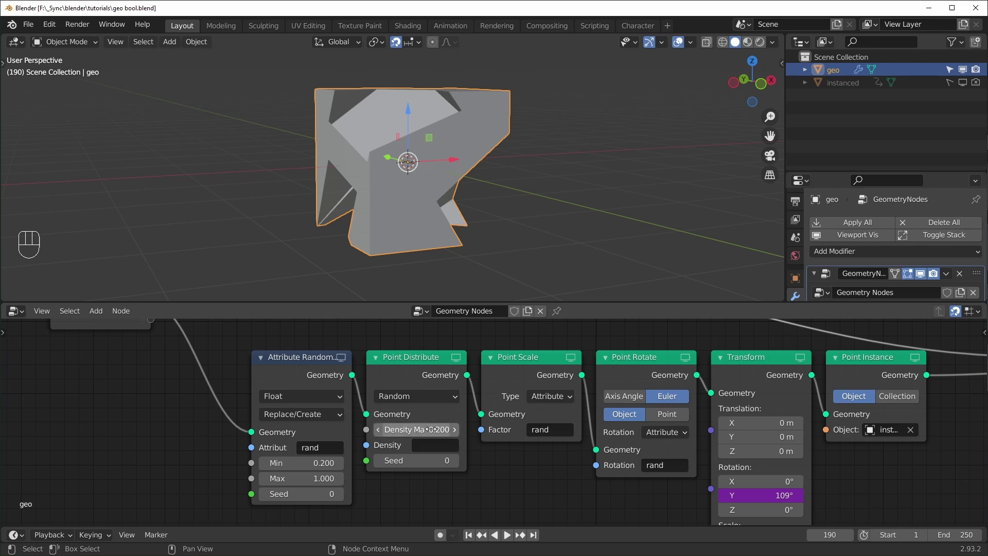
Try a maximum density of 0.4 on the Point Distribute node and play the animation briefly.
double_click(431, 429)
text(.4)
key(Return)
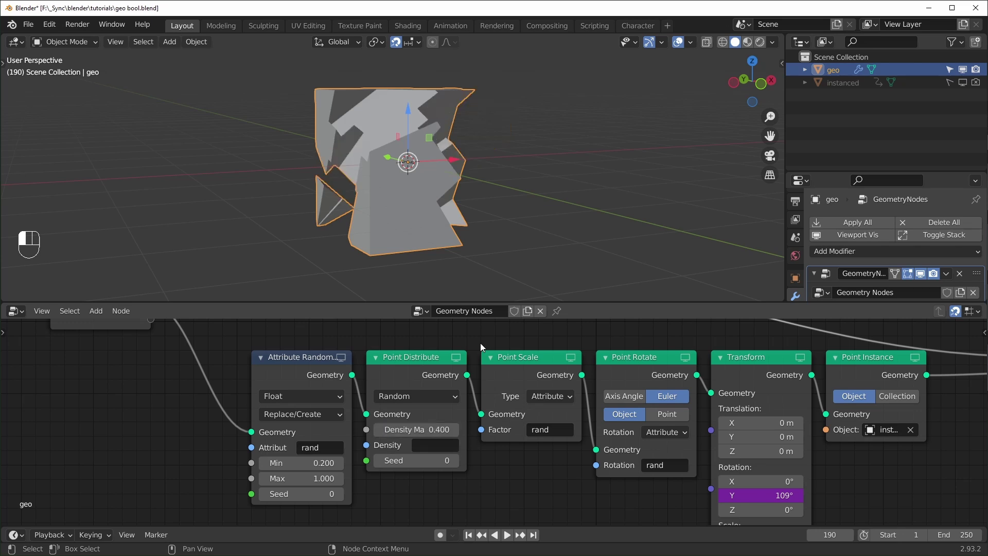
key(space)
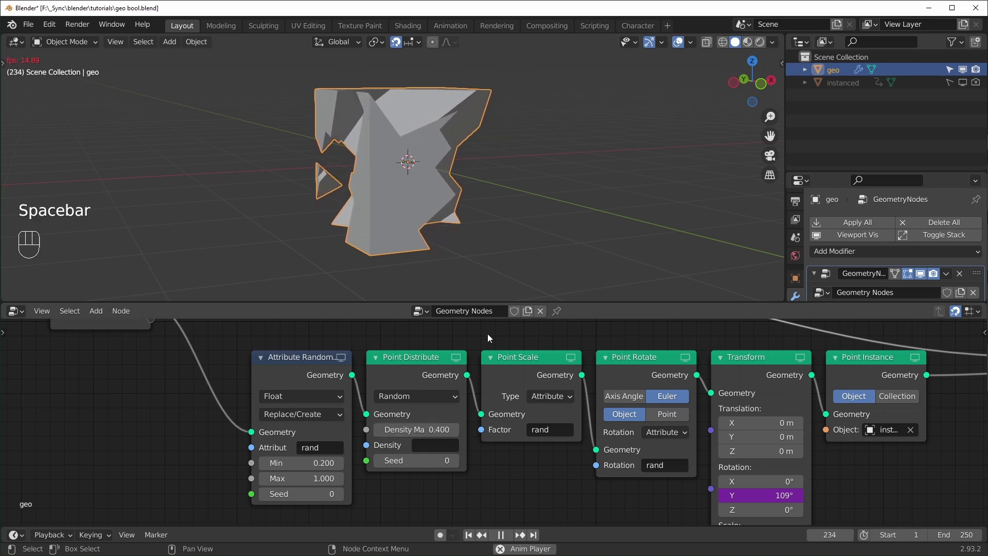
key(space)
Try a maximum density of 1 on the Point Distribute node, play the animation, and stop it.
double_click(438, 430)
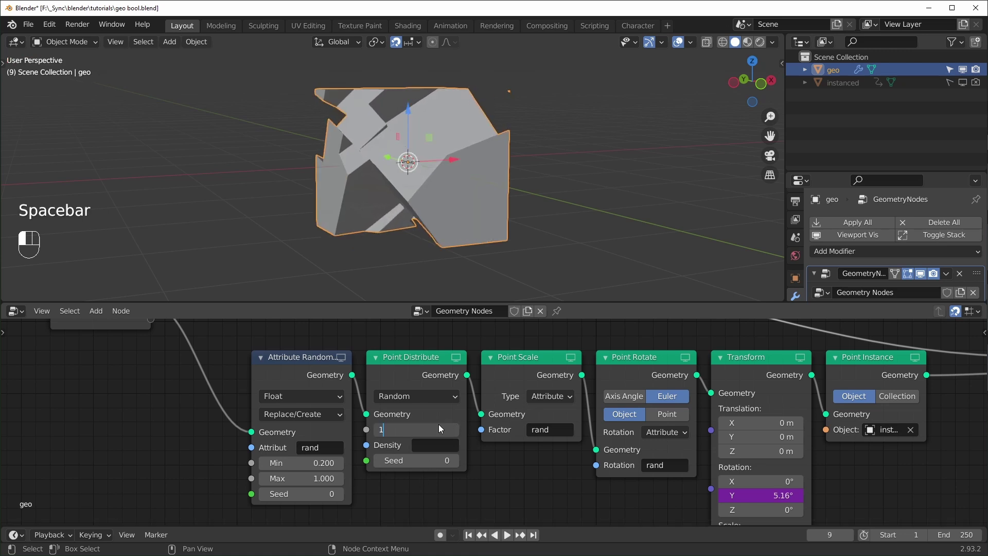
text(1)
key(Return)
key(space)
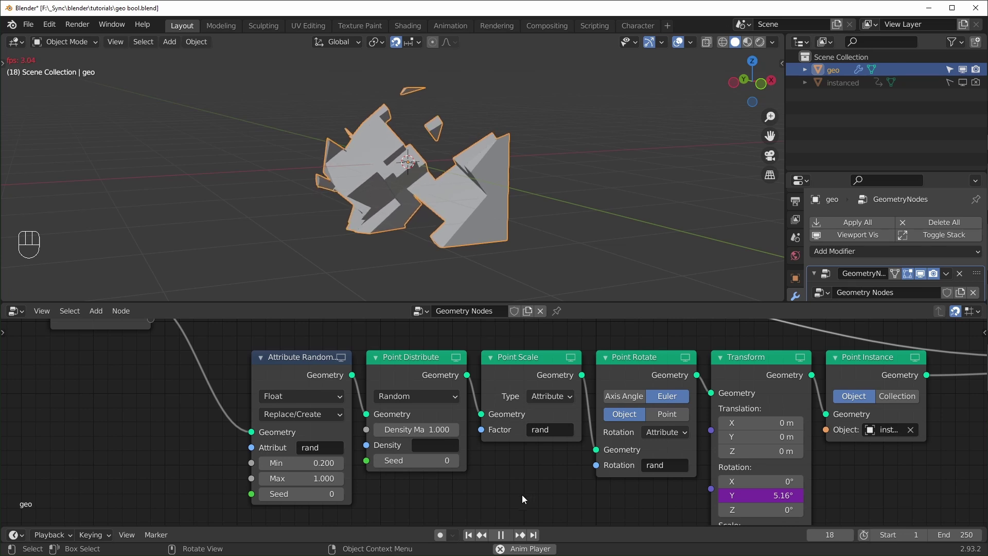
key(space)
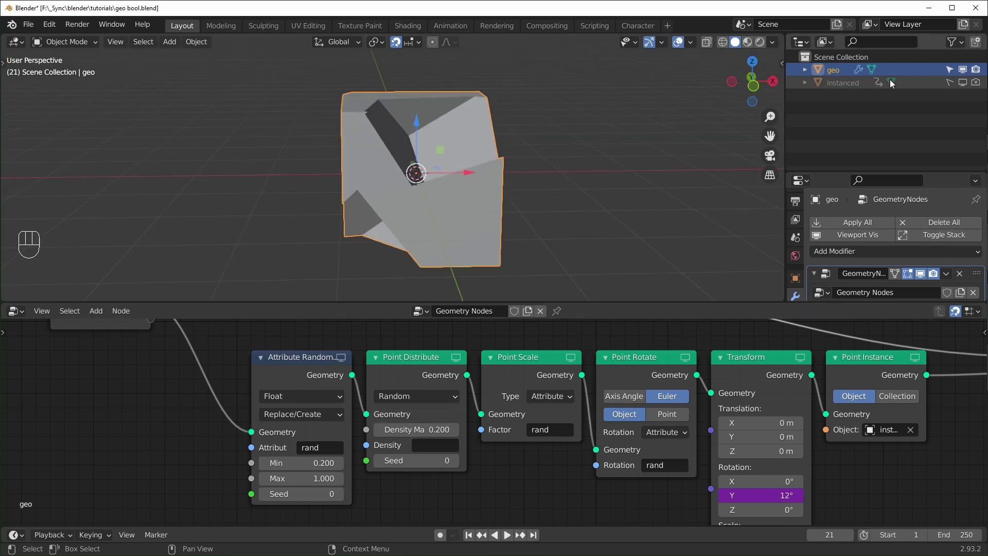
Unhide the instanced cube, select it, and add a Solidify modifier to it.
click(950, 83)
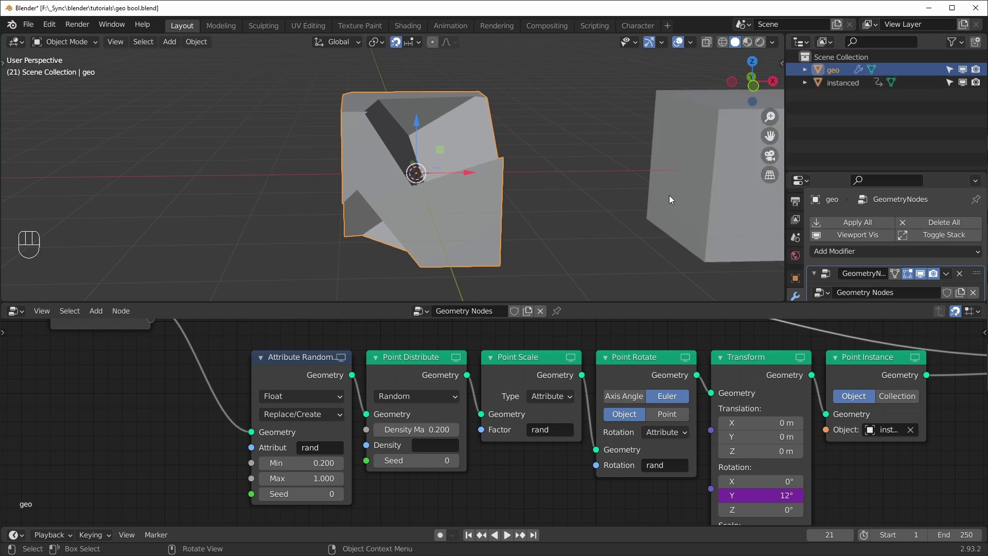
key(Home)
click(515, 150)
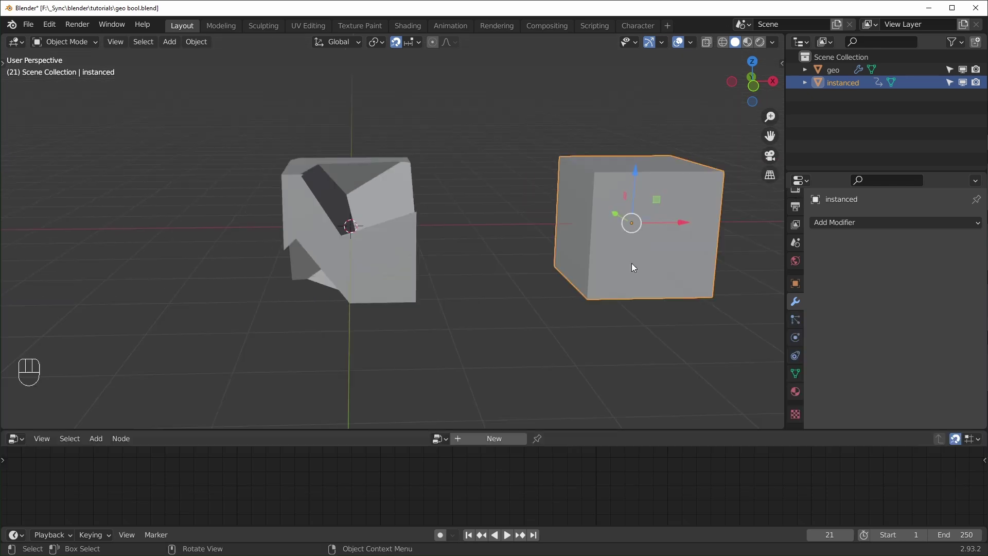
click(889, 222)
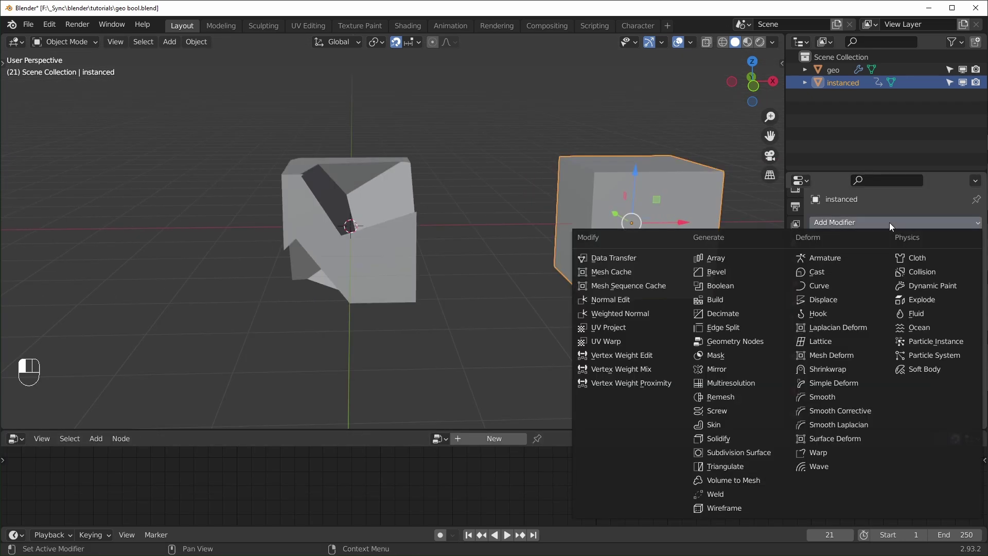
click(736, 438)
In wireframe display, raise the instanced cube's Solidify thickness to about 0.388 m, and return to solid display.
key(shift+z)
scroll(675, 265, up, 3)
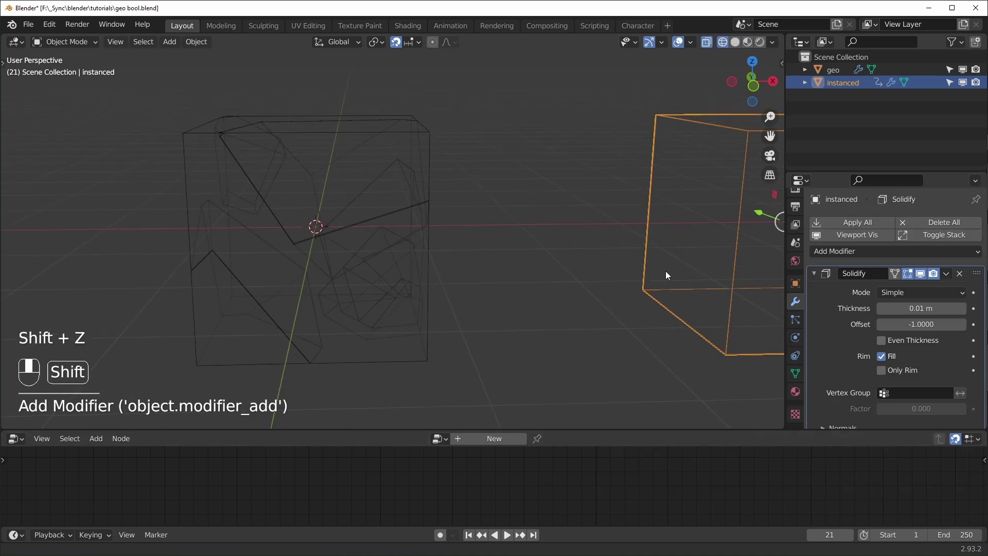
shift+middle_drag(666, 270, 276, 273)
scroll(375, 242, up, 1)
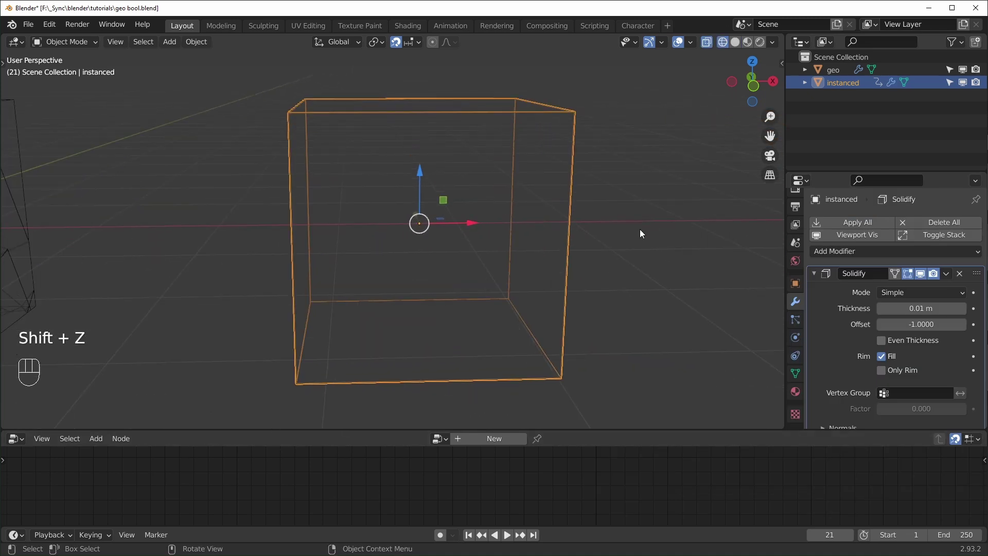
shift+drag(920, 312, 963, 311)
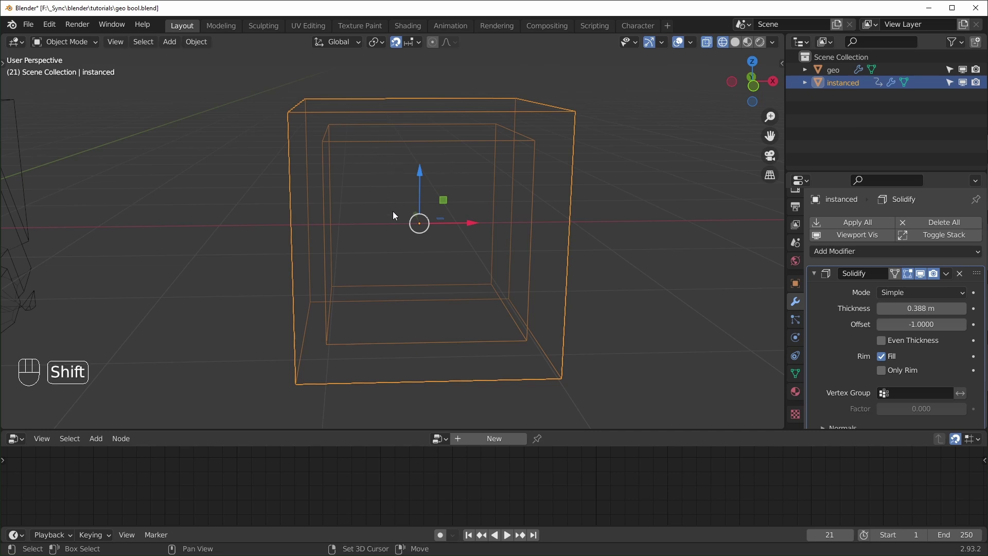
key(shift+z)
Examine the hollow cuts on the geo cube, increase the Solidify thickness further, and start playing the animation.
mouse_move(300, 276)
shift+middle_down()
mouse_move(303, 249)
mouse_move(433, 275)
mouse_move(456, 301)
shift+middle_up()
scroll(409, 265, down, 2)
middle_drag(291, 212, 283, 134)
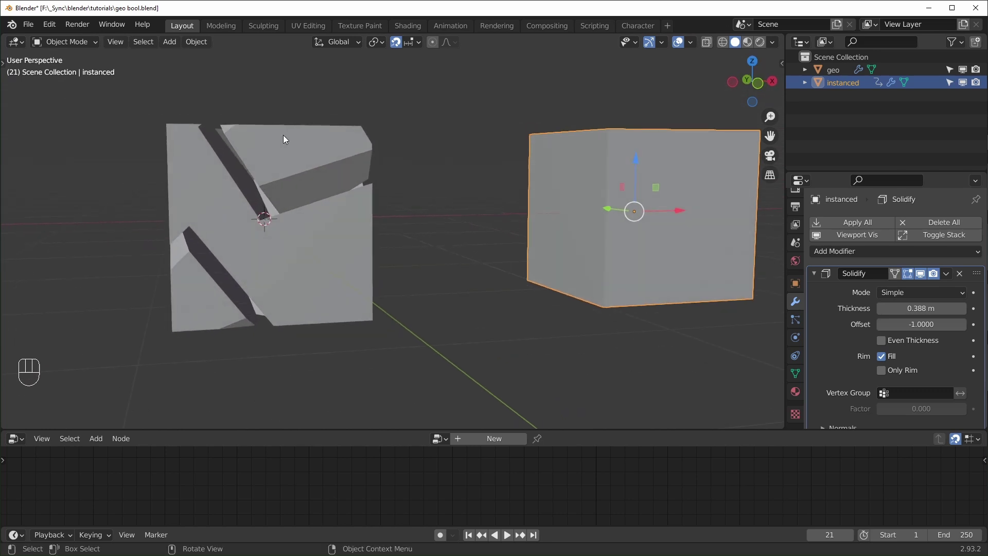
middle_drag(367, 195, 259, 228)
drag(922, 308, 958, 308)
key(space)
mouse_move(345, 301)
middle_down()
mouse_move(589, 292)
mouse_move(361, 295)
middle_up()
Remove the Point Rotate node from the geo cube's node tree while keeping the chain connected, stop playback, and inspect the cuts.
click(320, 293)
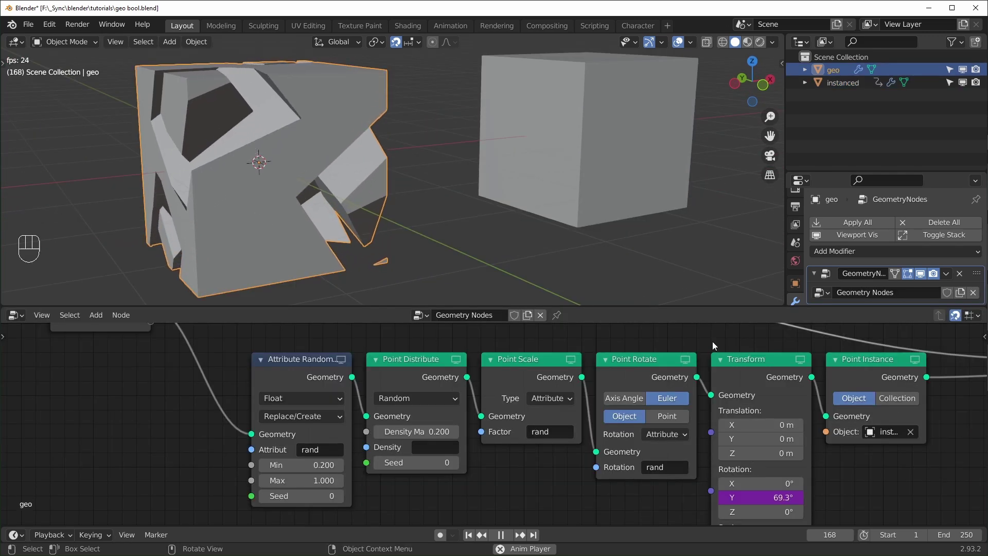
click(646, 360)
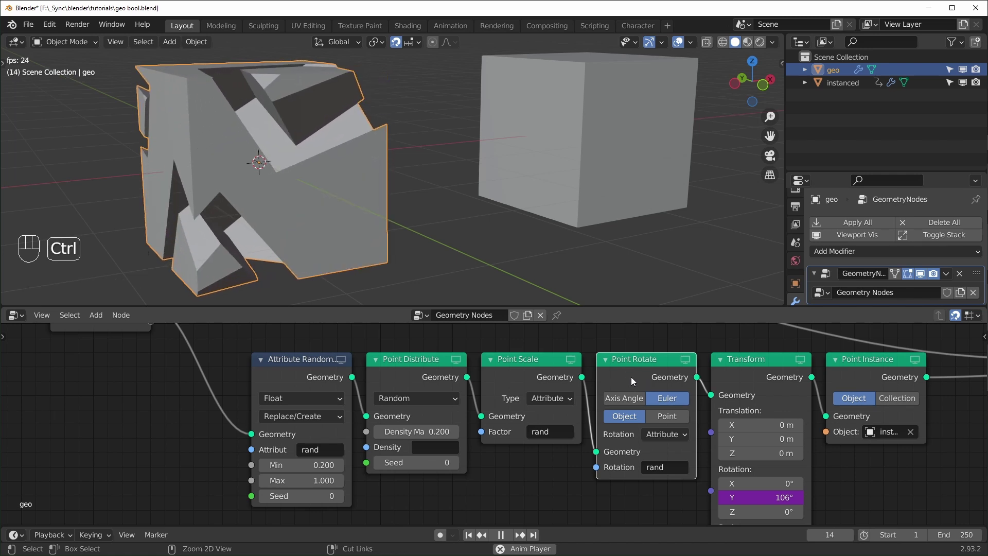
key(ctrl+x)
key(space)
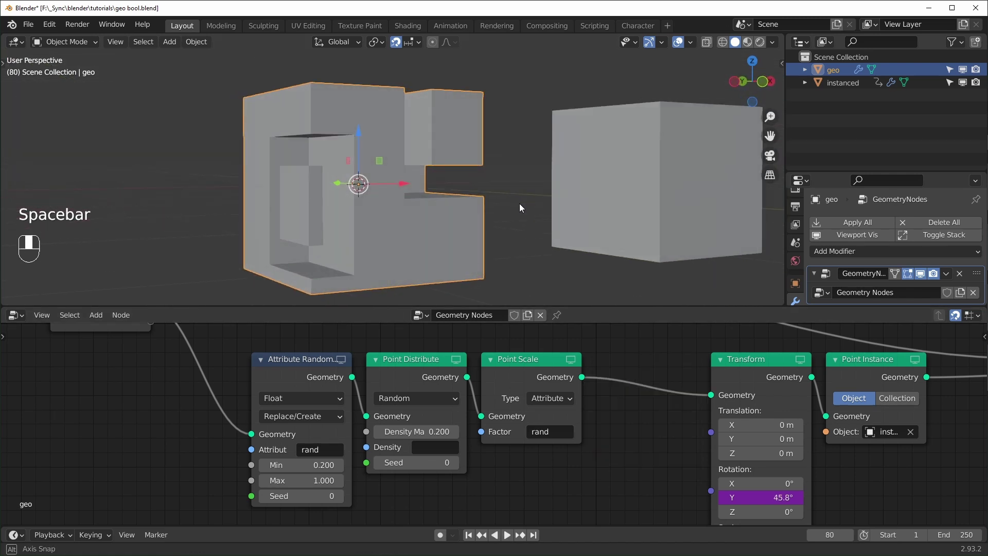
mouse_move(336, 162)
middle_down()
mouse_move(334, 184)
mouse_move(349, 149)
middle_up()
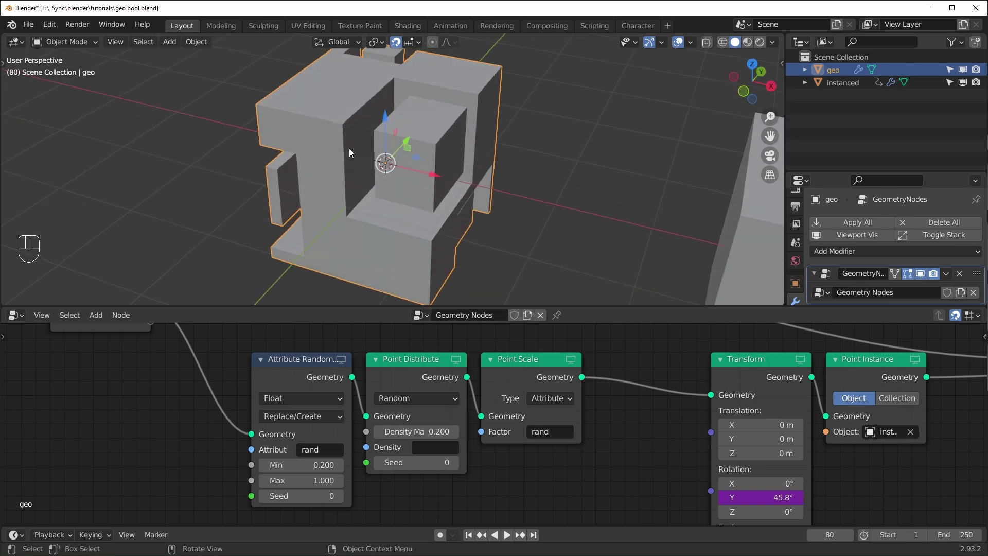
middle_drag(410, 142, 451, 137)
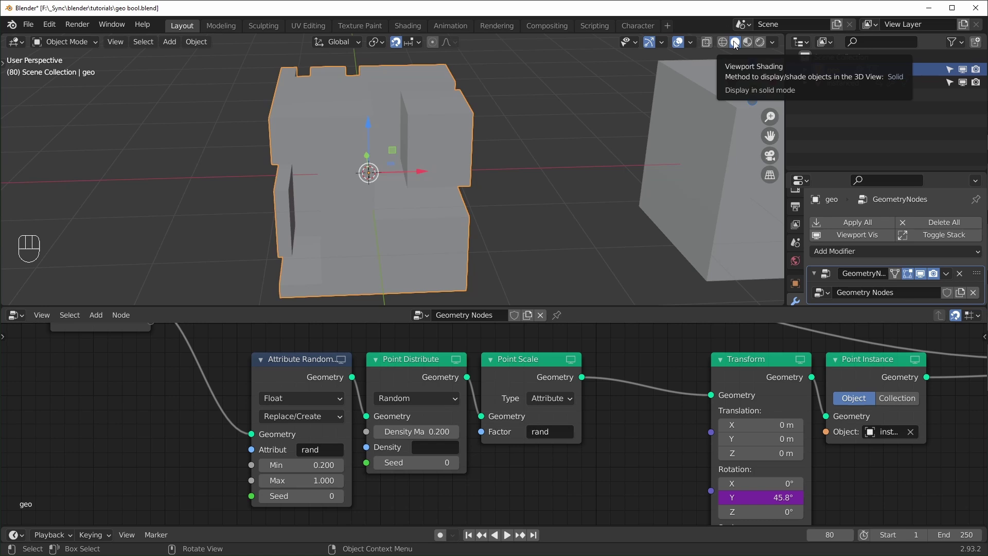
Turn on Cavity in the viewport shading options and deselect the geo cube.
click(770, 45)
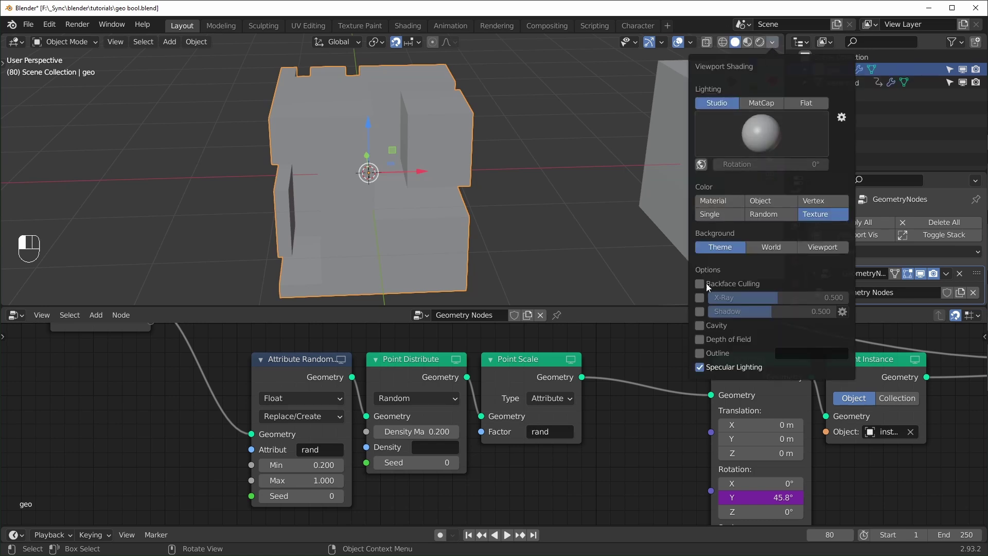
click(703, 326)
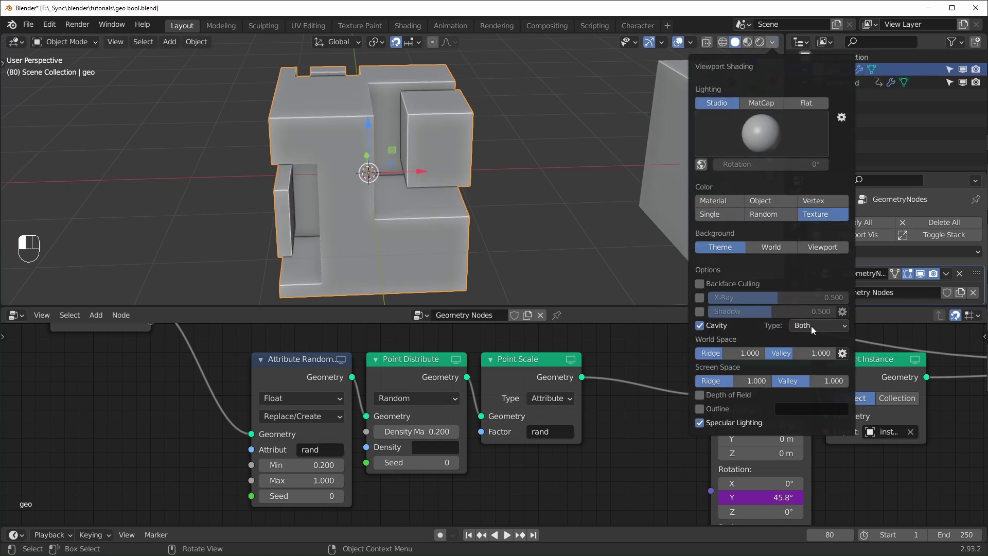
click(520, 227)
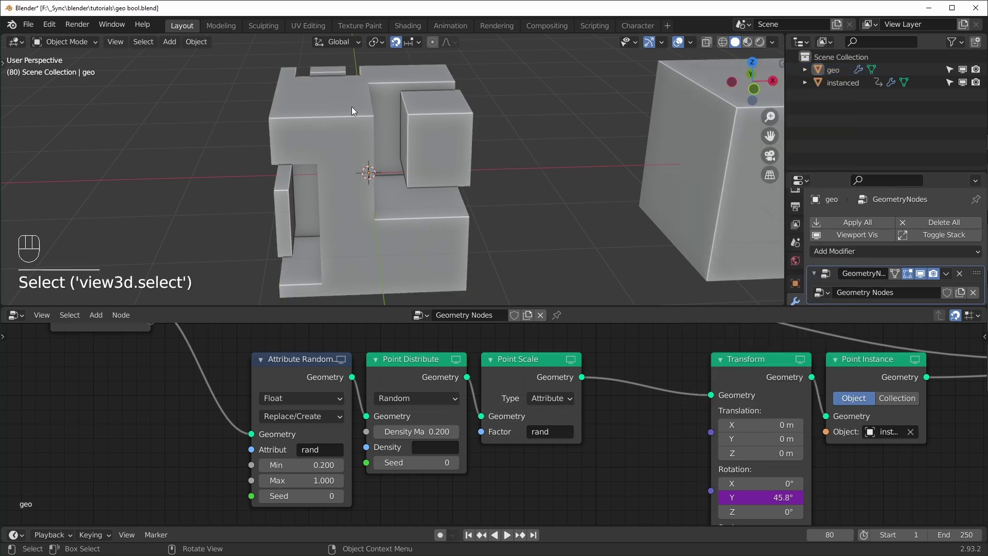
Examine the cavity-shaded cuts on the geo cube from several angles, close up and during playback.
mouse_move(445, 133)
middle_down()
mouse_move(510, 116)
mouse_move(445, 120)
middle_up()
scroll(387, 165, up, 2)
middle_drag(384, 169, 366, 139)
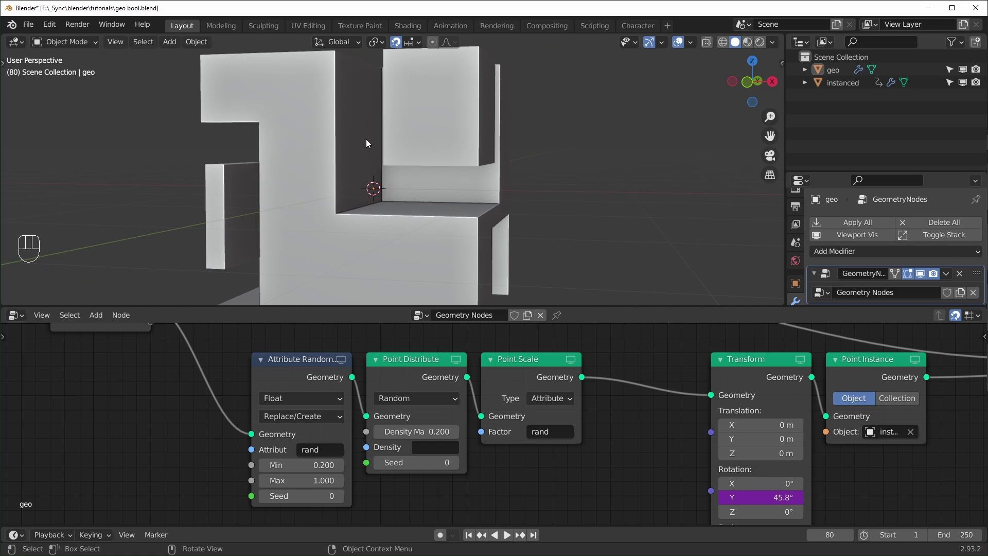
scroll(367, 140, down, 6)
middle_drag(331, 220, 344, 203)
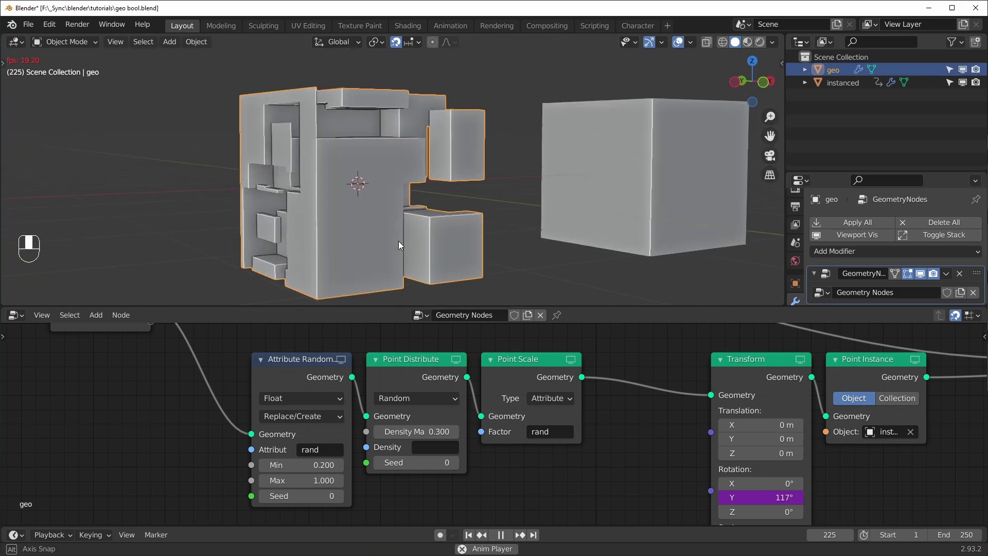
middle_drag(399, 241, 343, 217)
scroll(388, 239, up, 2)
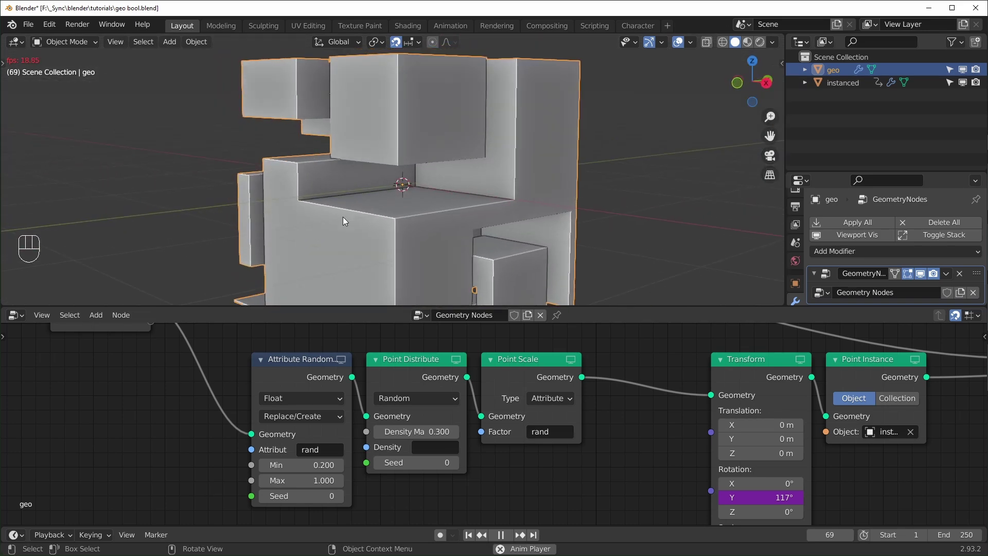
scroll(384, 211, down, 3)
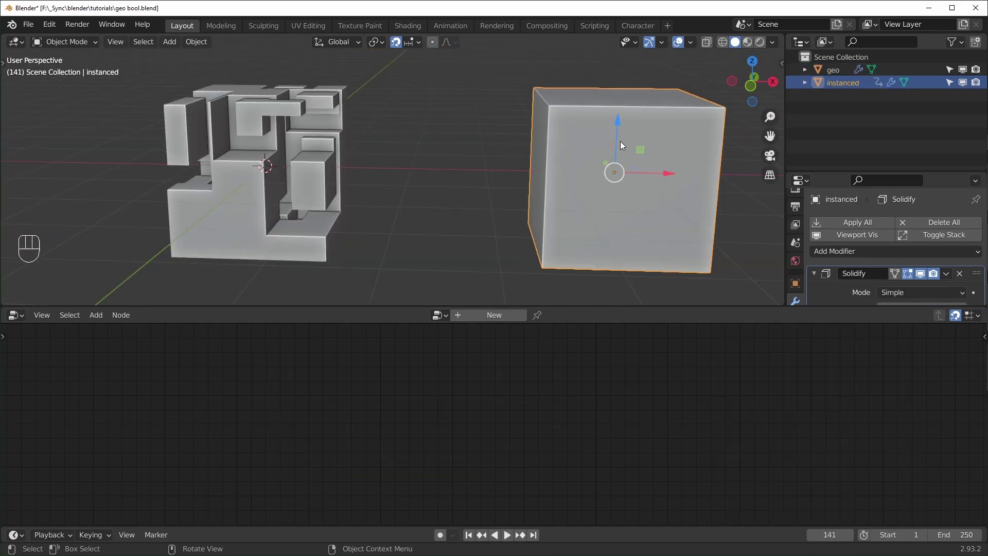